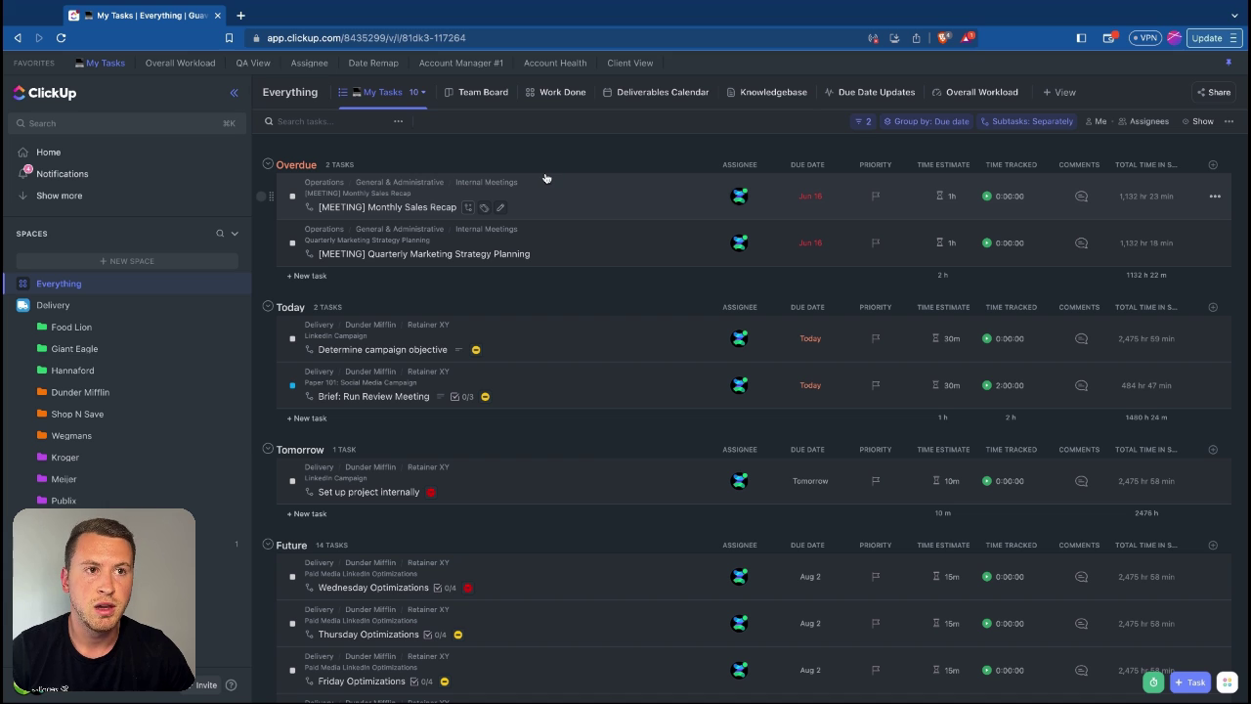
# Step: Review the available list views under Everything and the filters applied to the My Tasks view
pyautogui.click(421, 93)
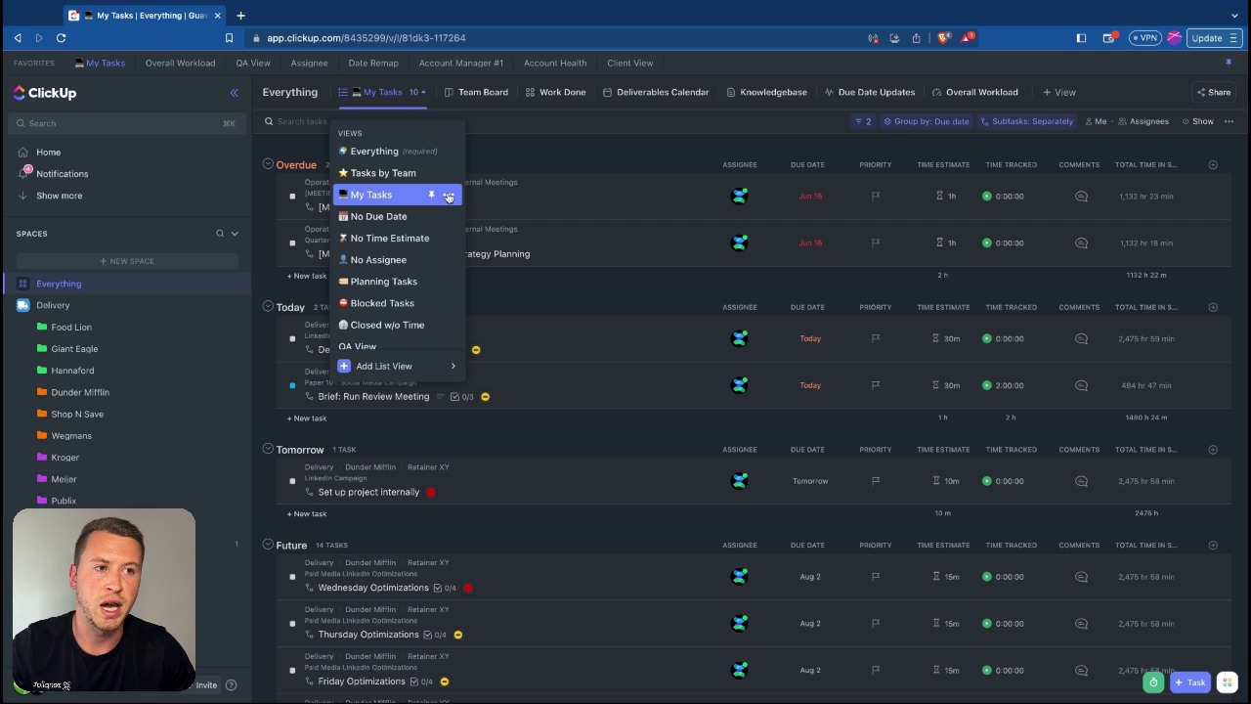
pyautogui.click(499, 160)
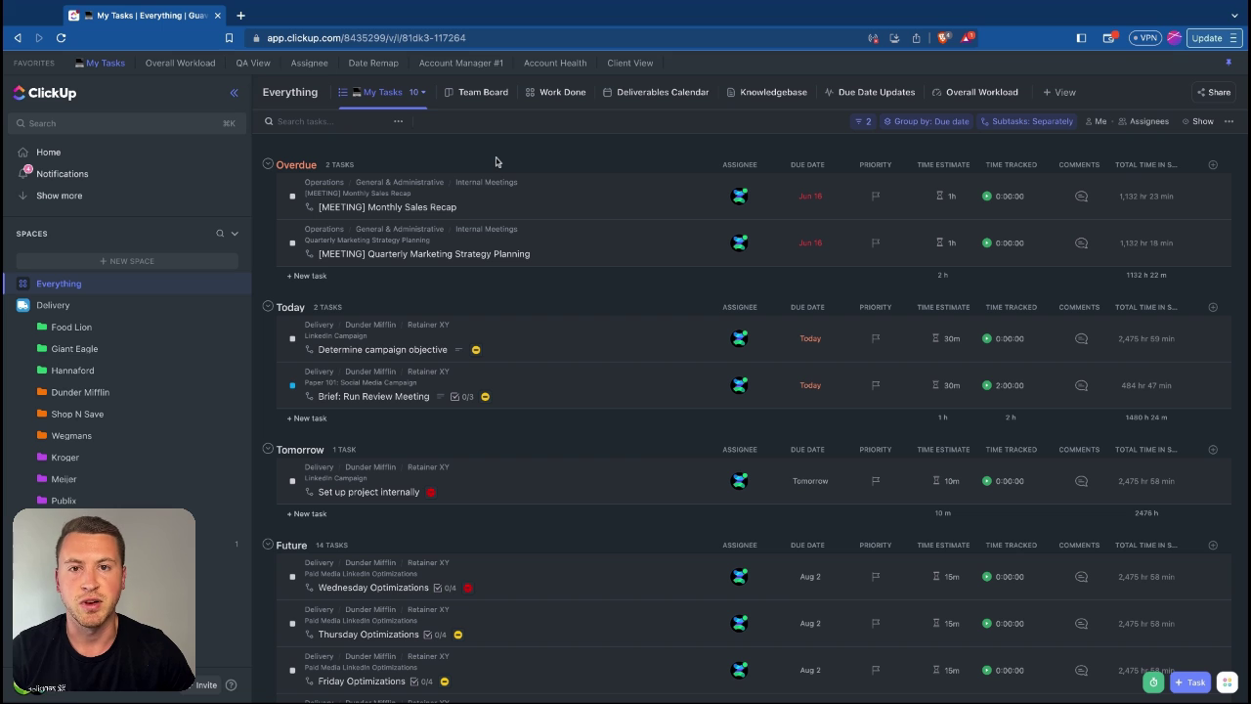
pyautogui.click(849, 122)
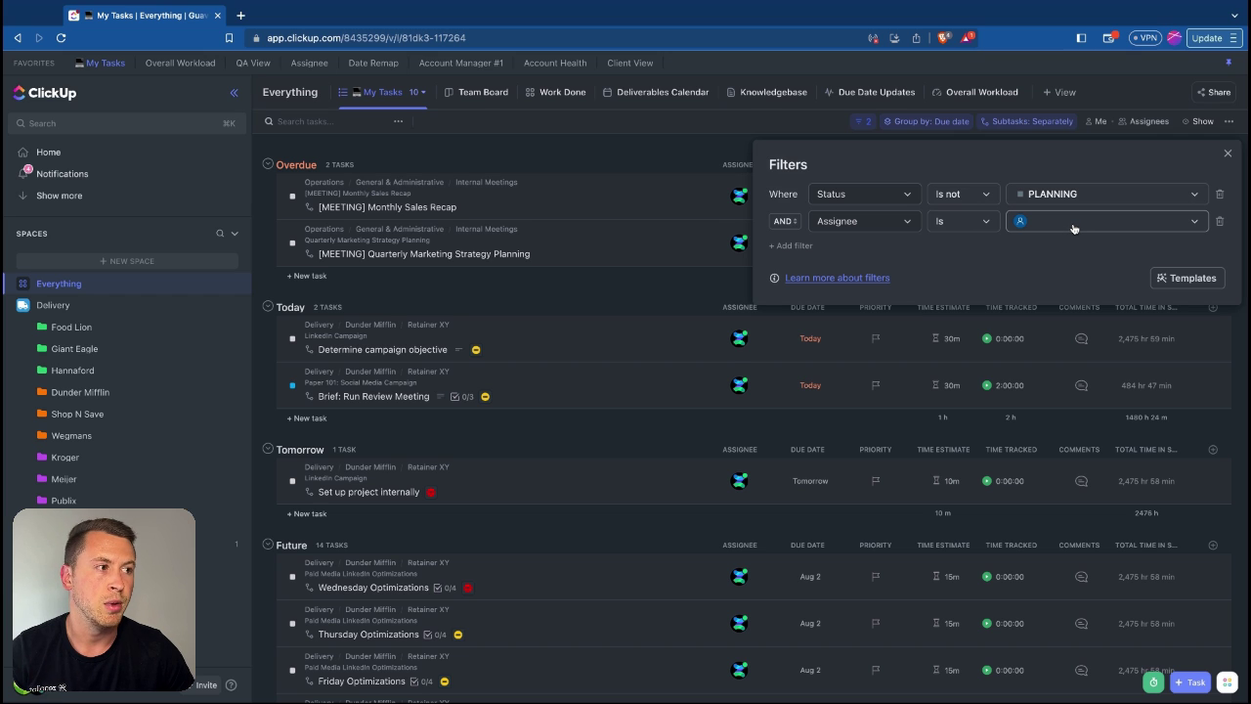
pyautogui.click(625, 162)
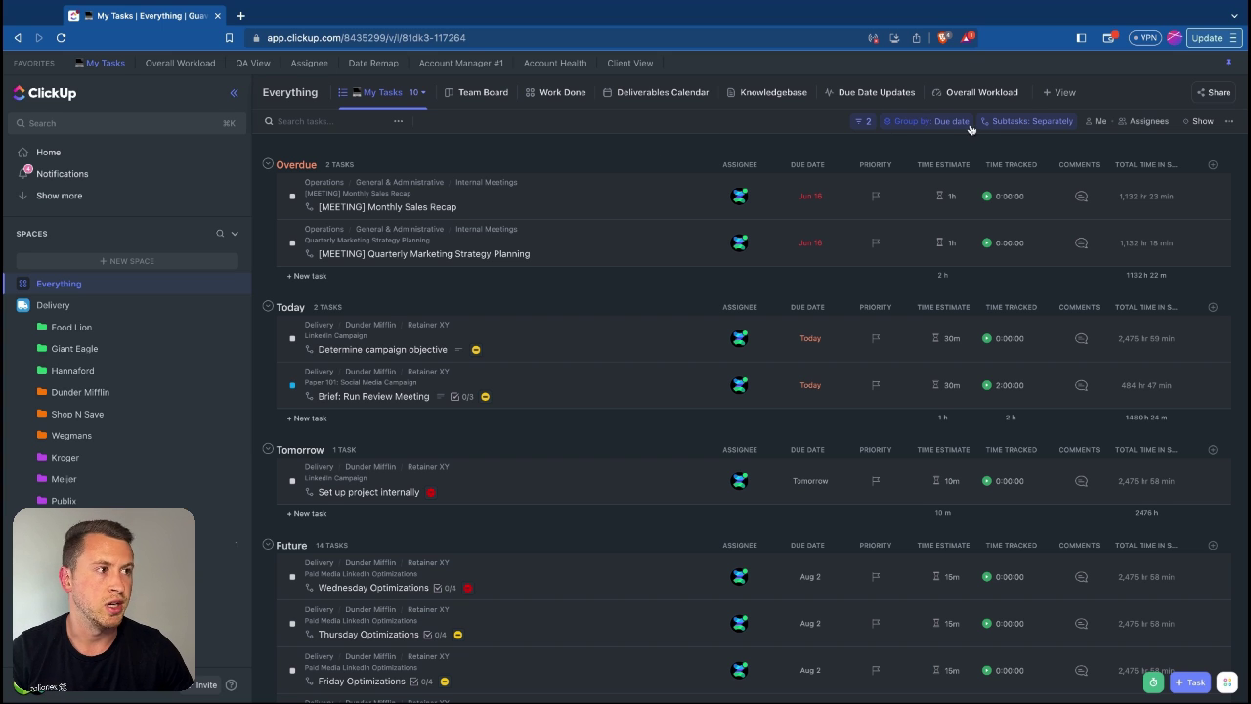
# Step: Examine the My Tasks view's subtask and display settings, including the options of its total-time-in-status column
pyautogui.click(1045, 129)
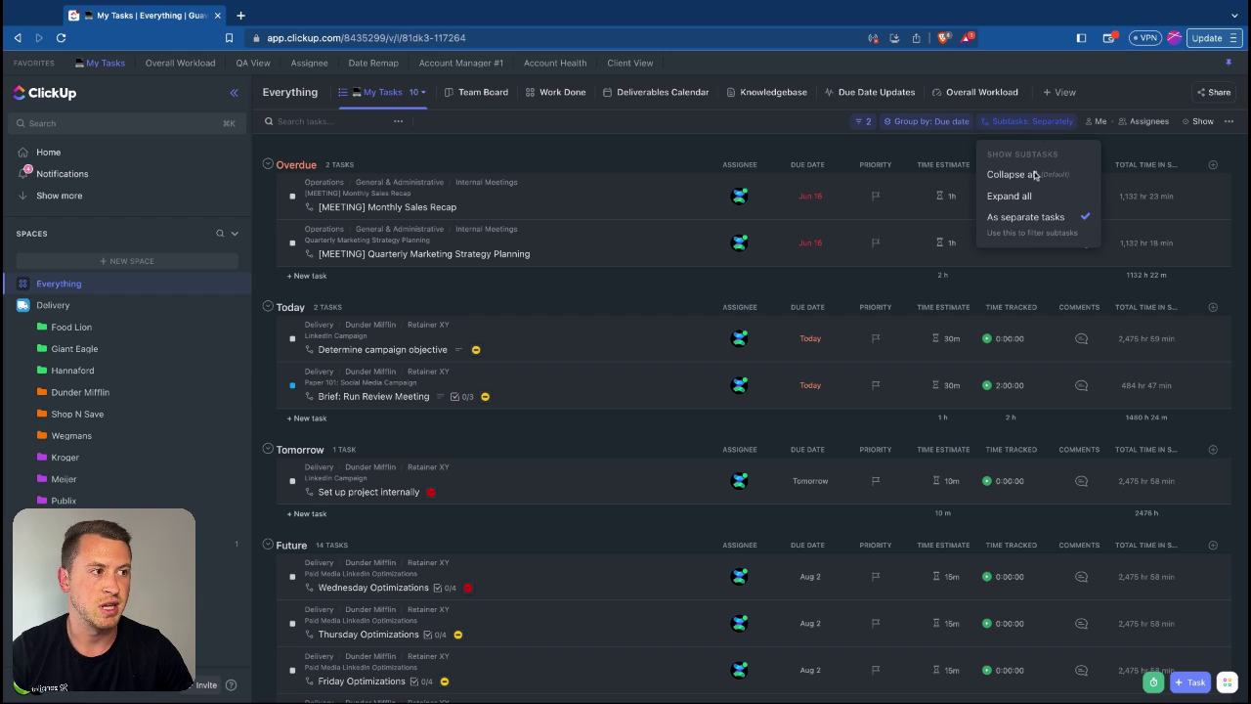
pyautogui.click(655, 158)
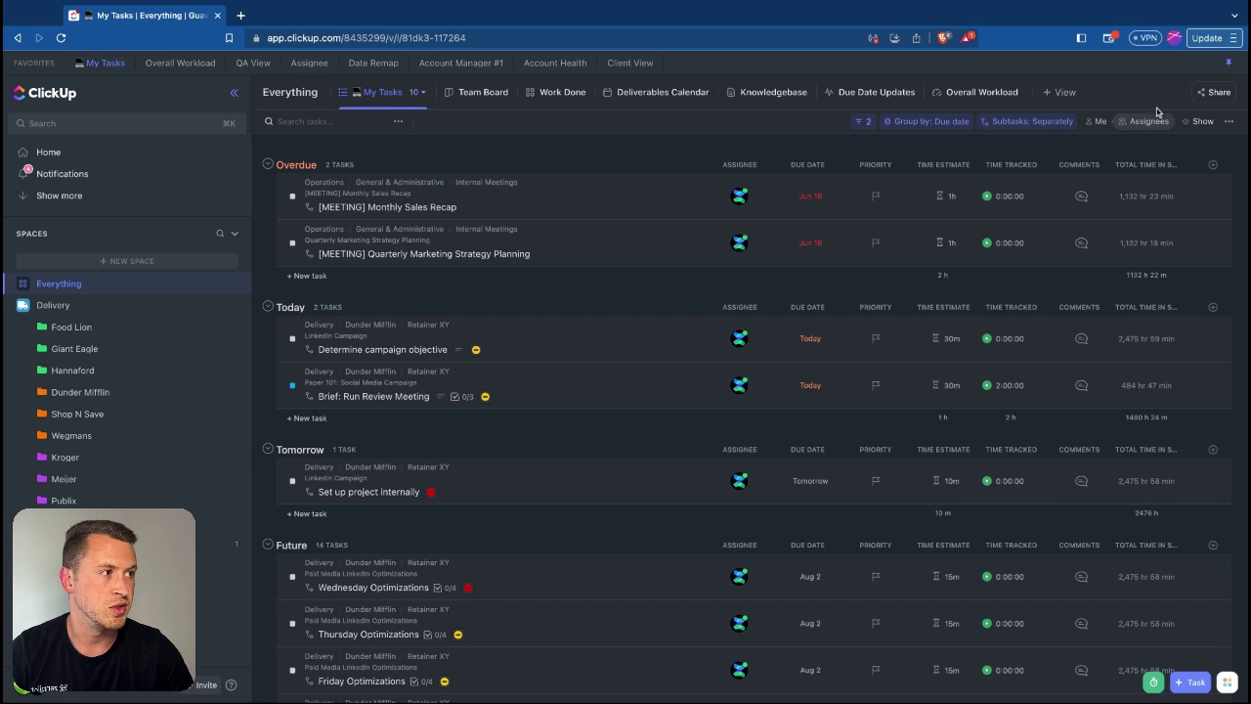
pyautogui.click(1203, 123)
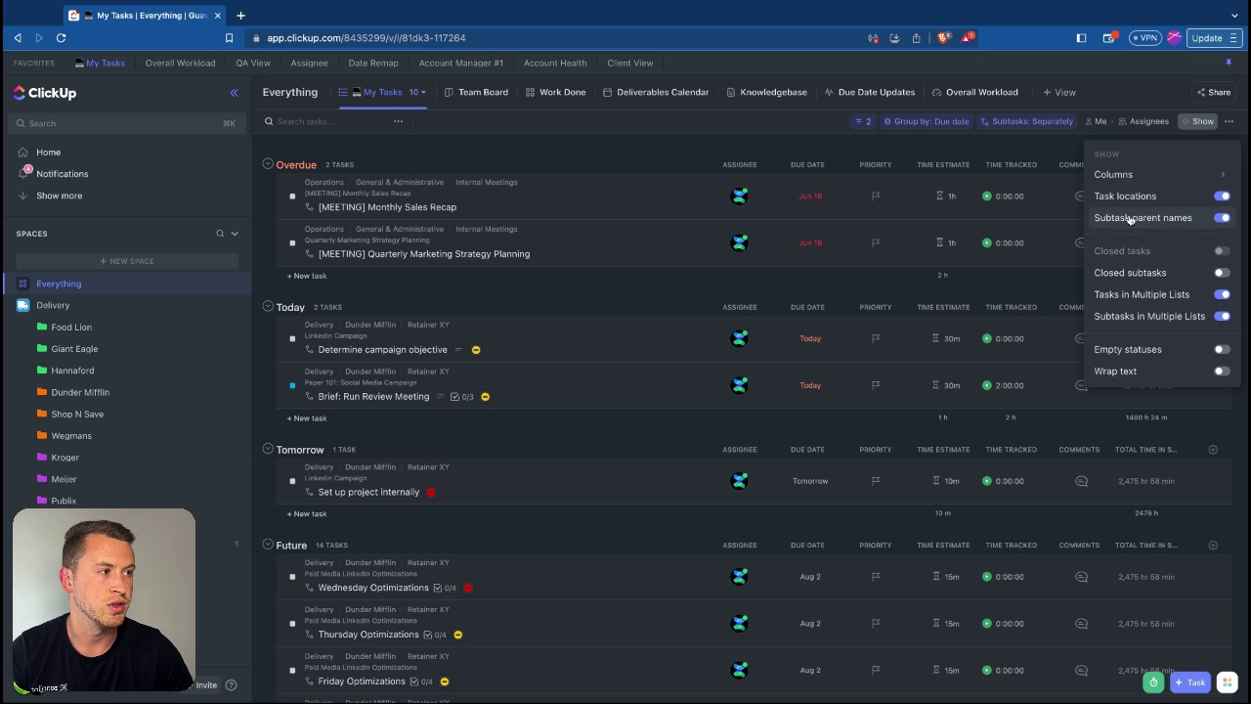
pyautogui.click(508, 159)
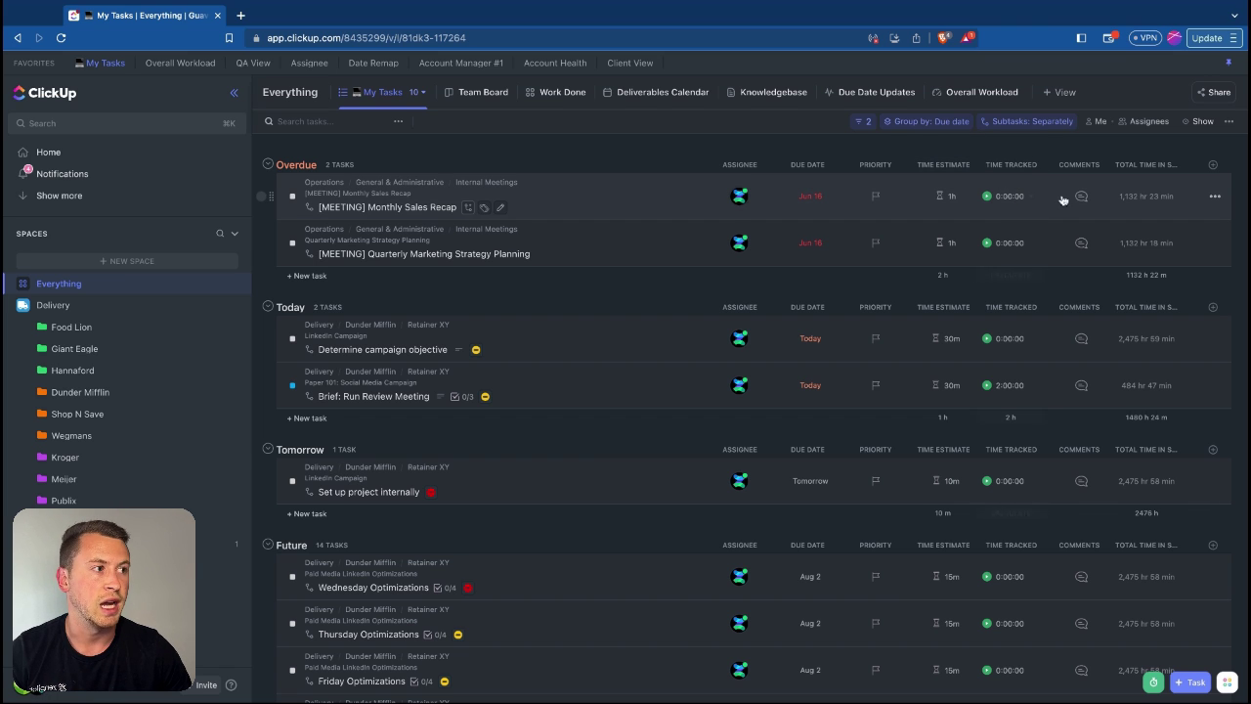
pyautogui.click(1149, 166)
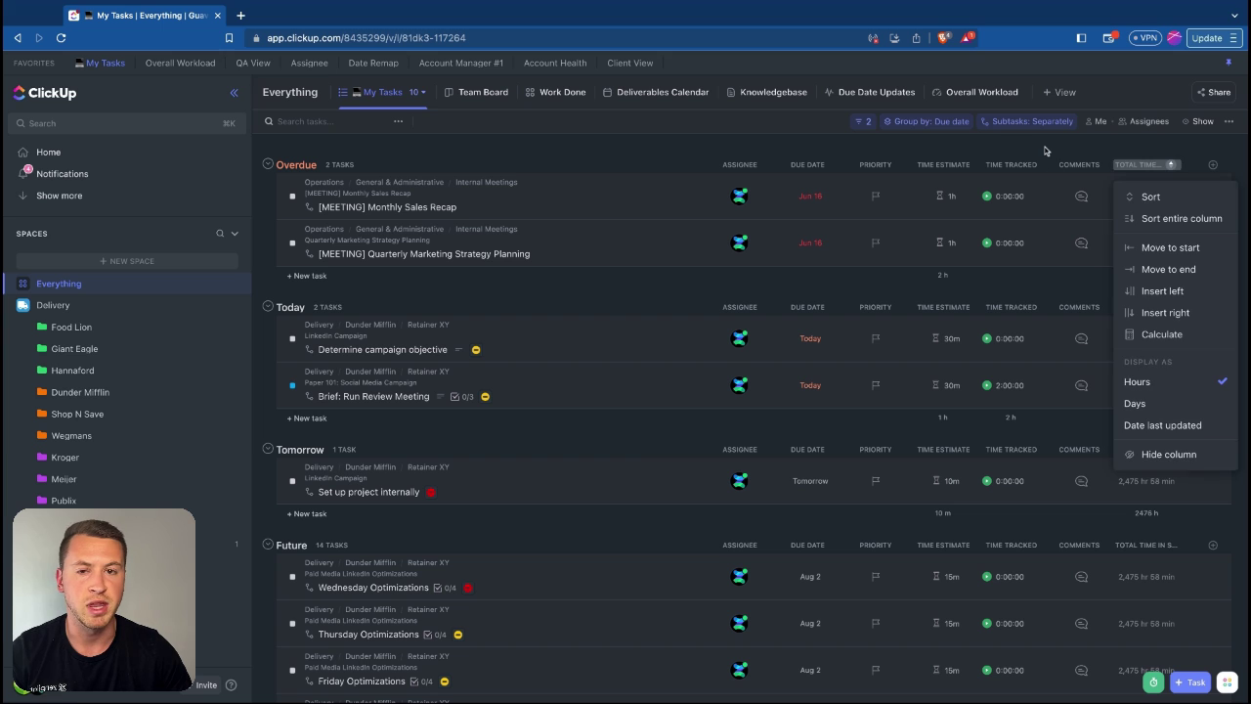
pyautogui.click(1048, 151)
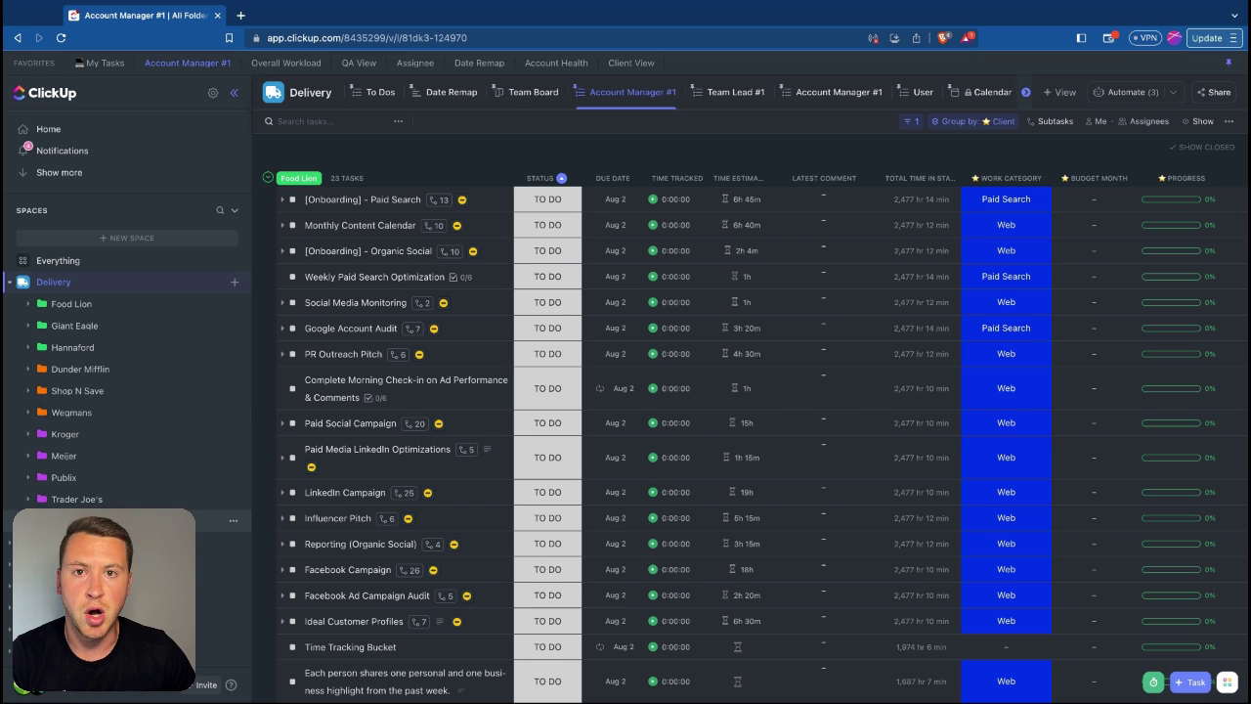
# Step: Inspect the lists inside the Food Lion folder and the filter applied to the Account Manager #1 view
pyautogui.click(55, 305)
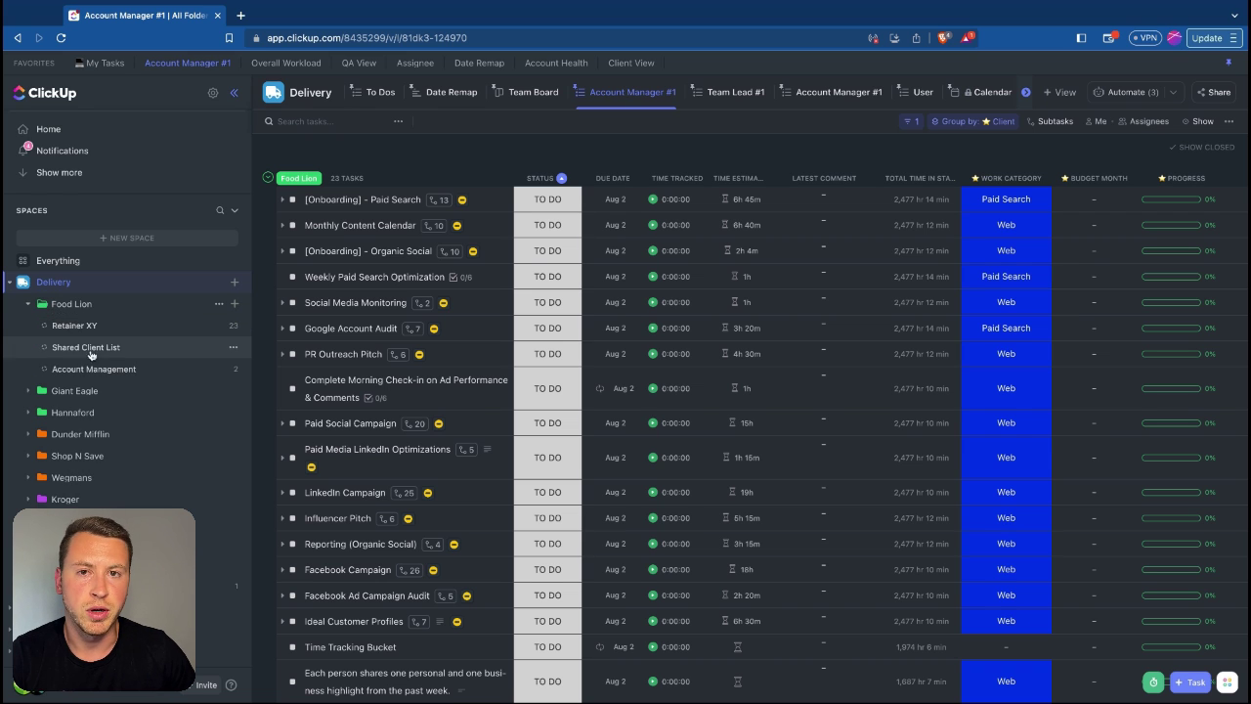
pyautogui.click(26, 306)
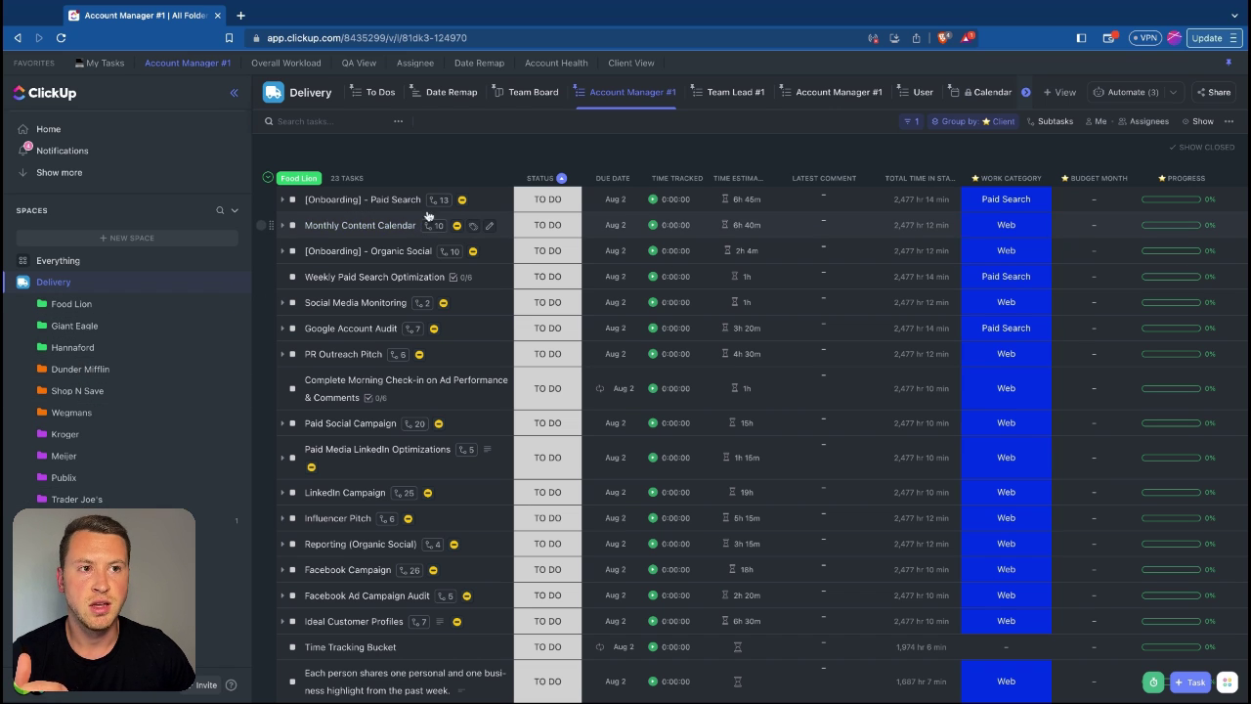
pyautogui.click(917, 123)
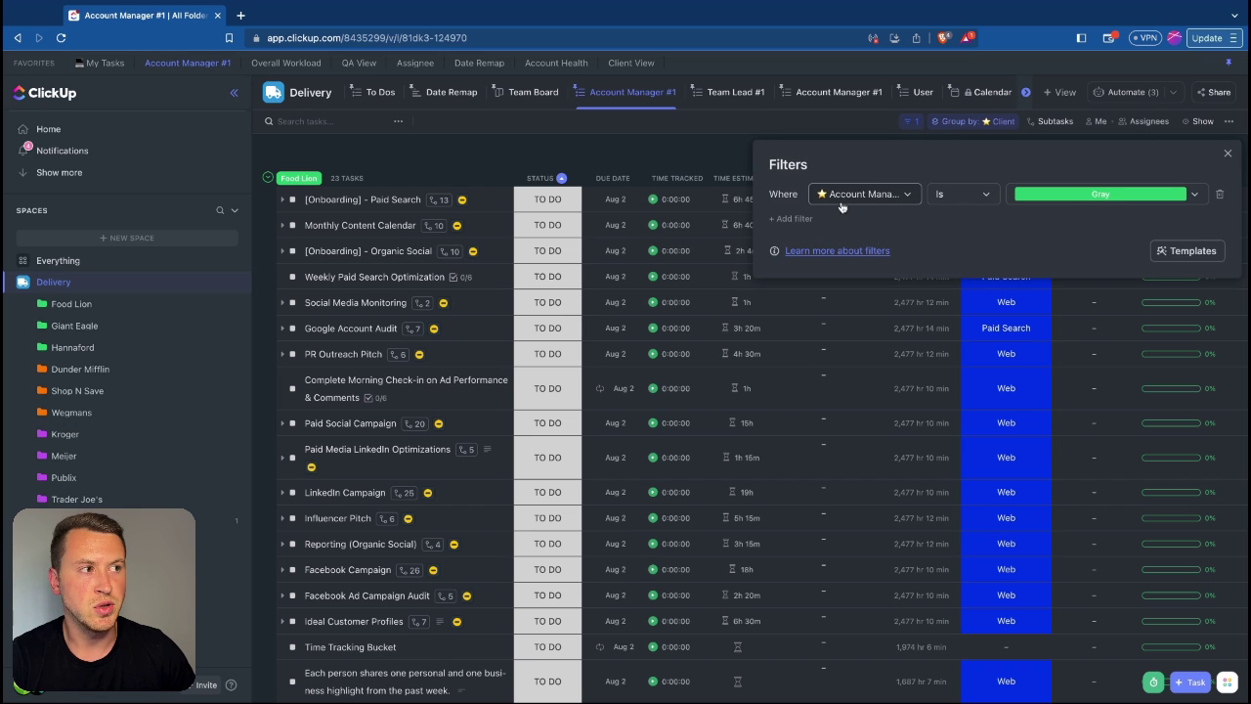
pyautogui.press('Escape')
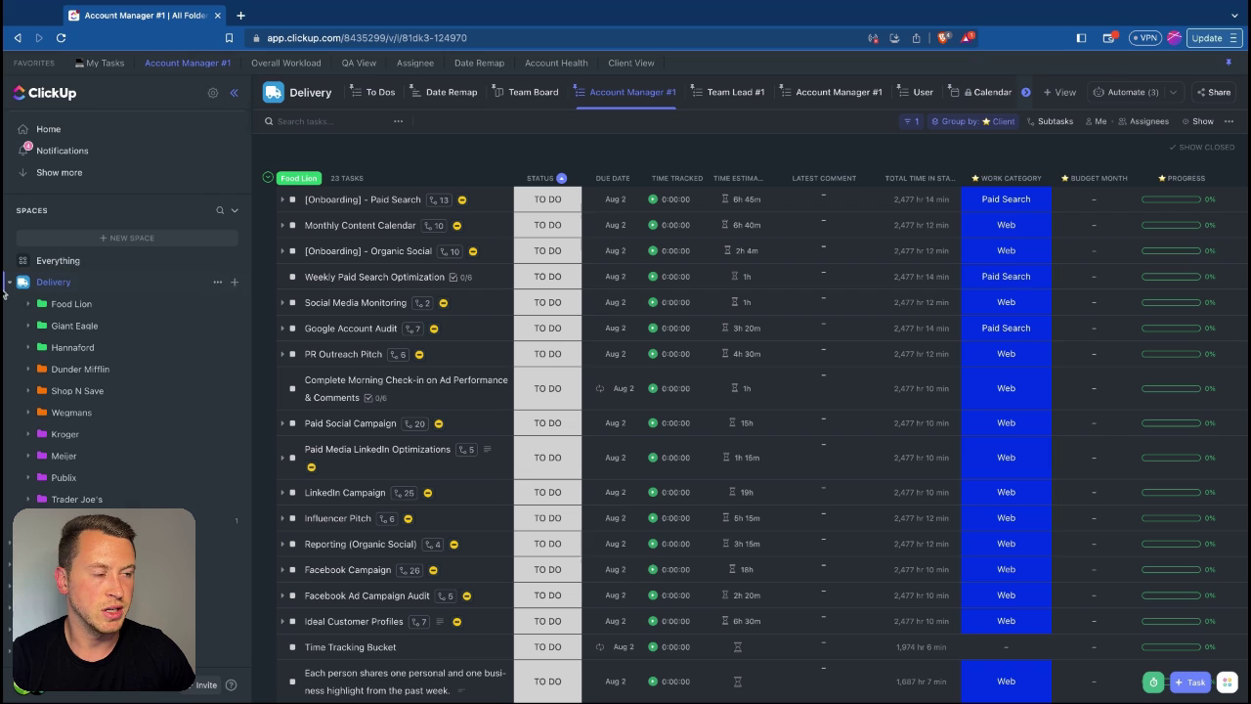
# Step: Expand the Food Lion folder and look through the tasks grouped by client in the Account Manager #1 view
pyautogui.click(29, 305)
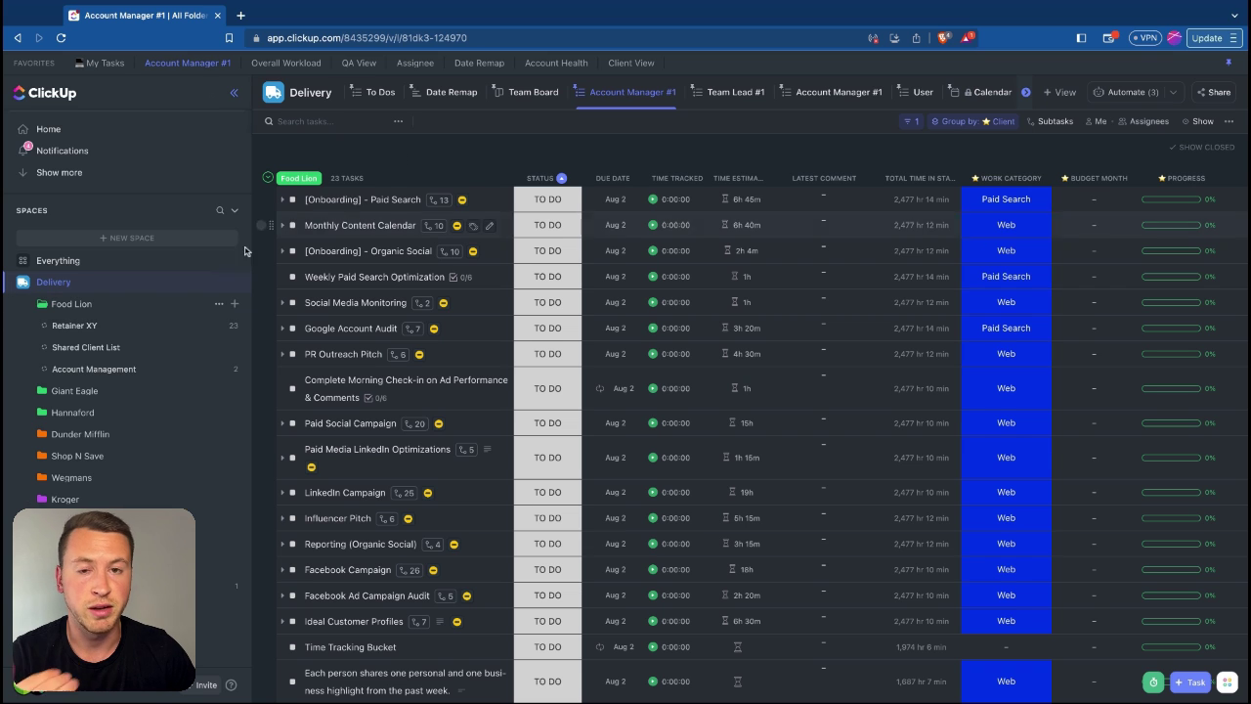
pyautogui.click(220, 305)
pyautogui.click(392, 160)
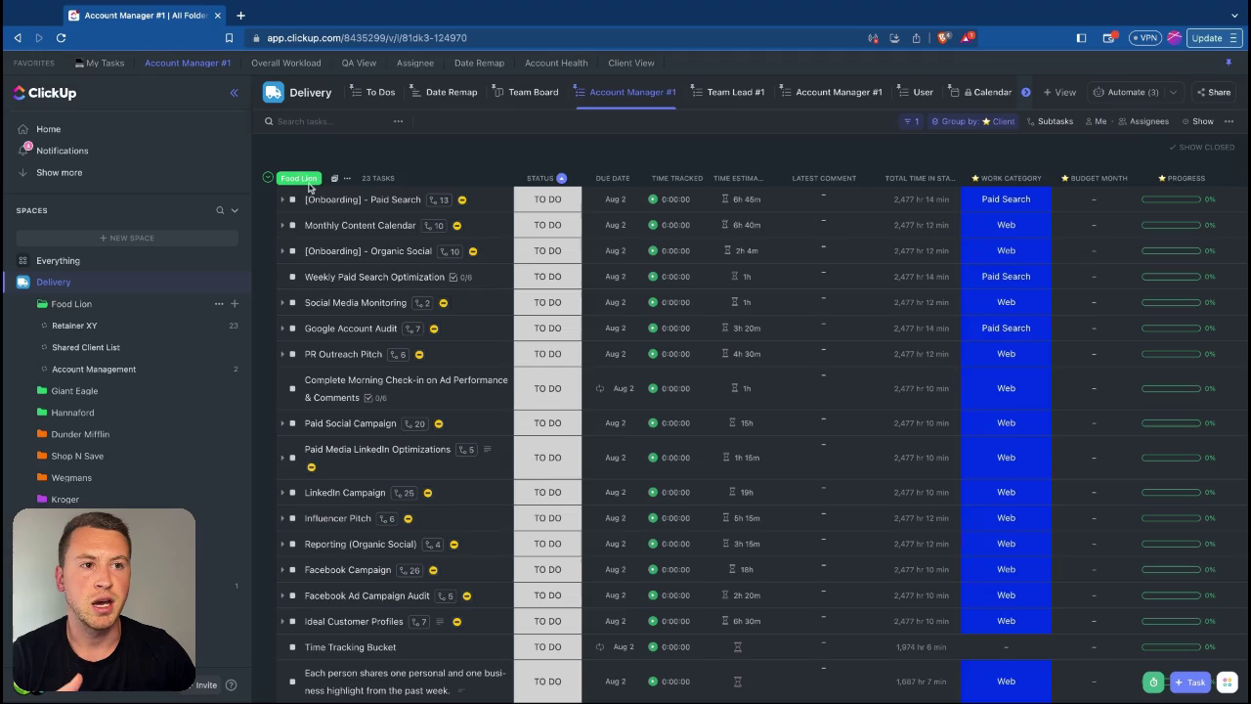
pyautogui.scroll(-5, 297, 375)
pyautogui.scroll(-10, 298, 375)
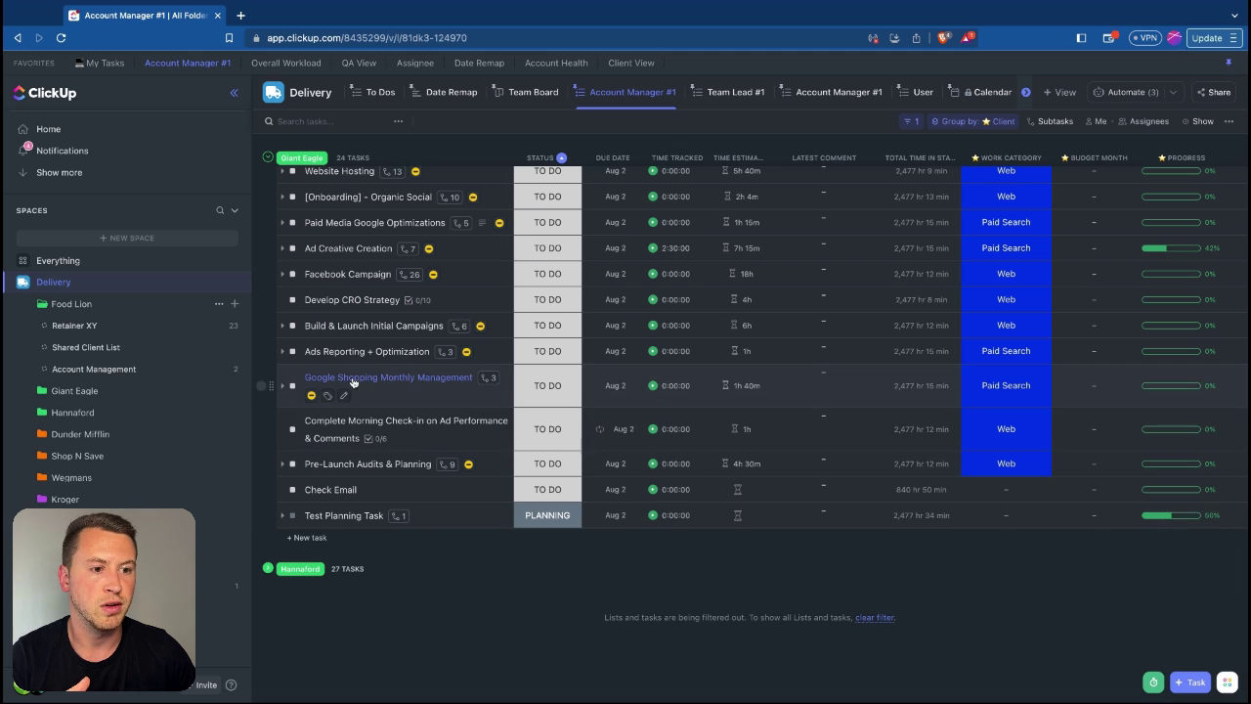
pyautogui.scroll(10, 372, 354)
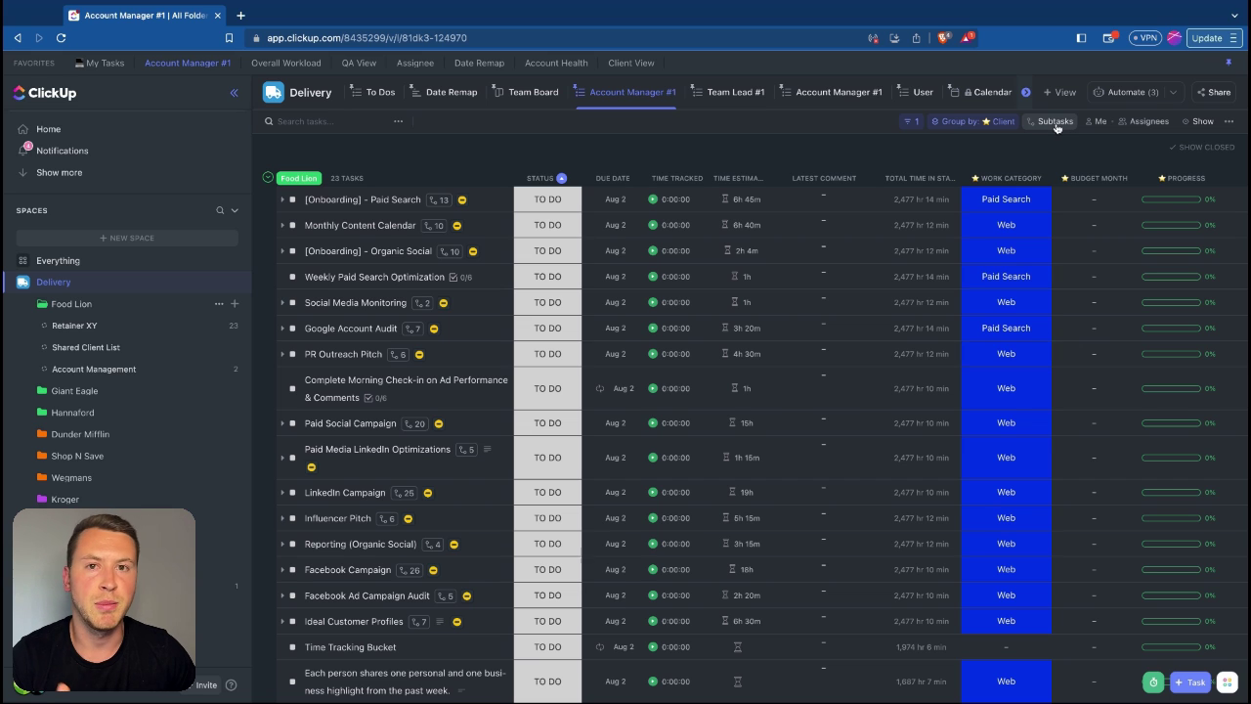
# Step: Inspect the subtasks of "[Onboarding] - Paid Search" and review the task statuses and time columns for Food Lion and Giant Eagle
pyautogui.click(282, 200)
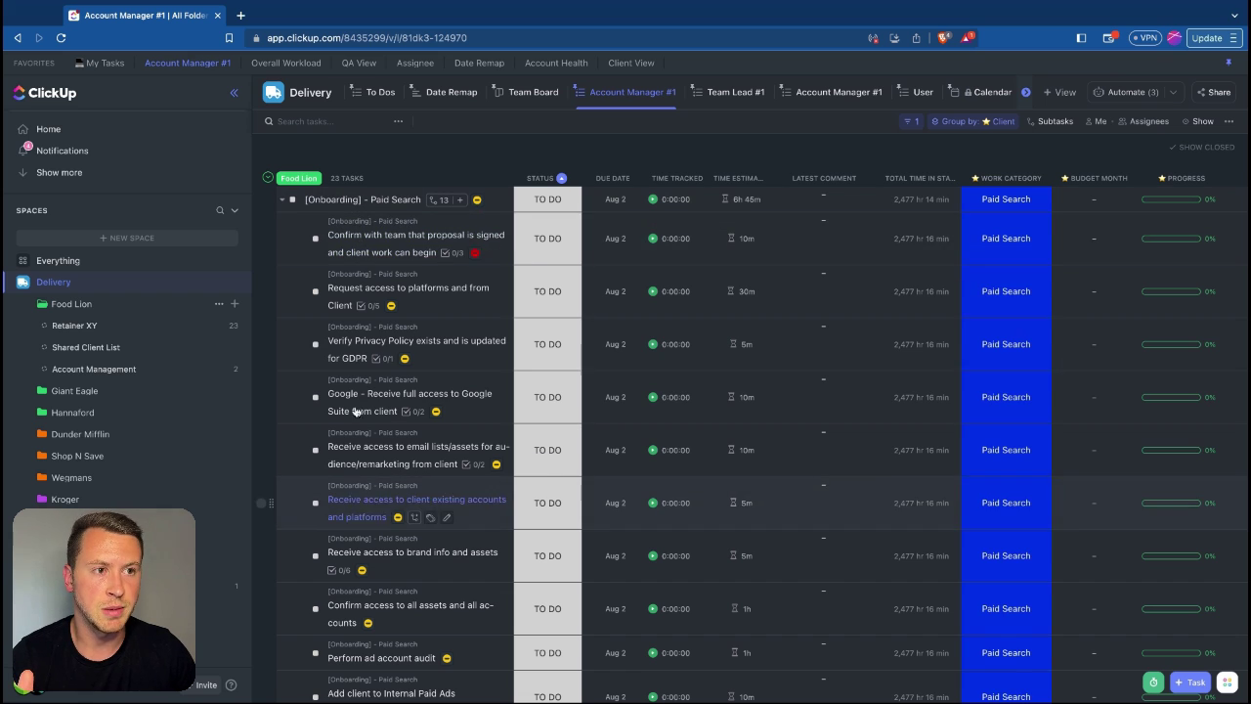
pyautogui.click(281, 201)
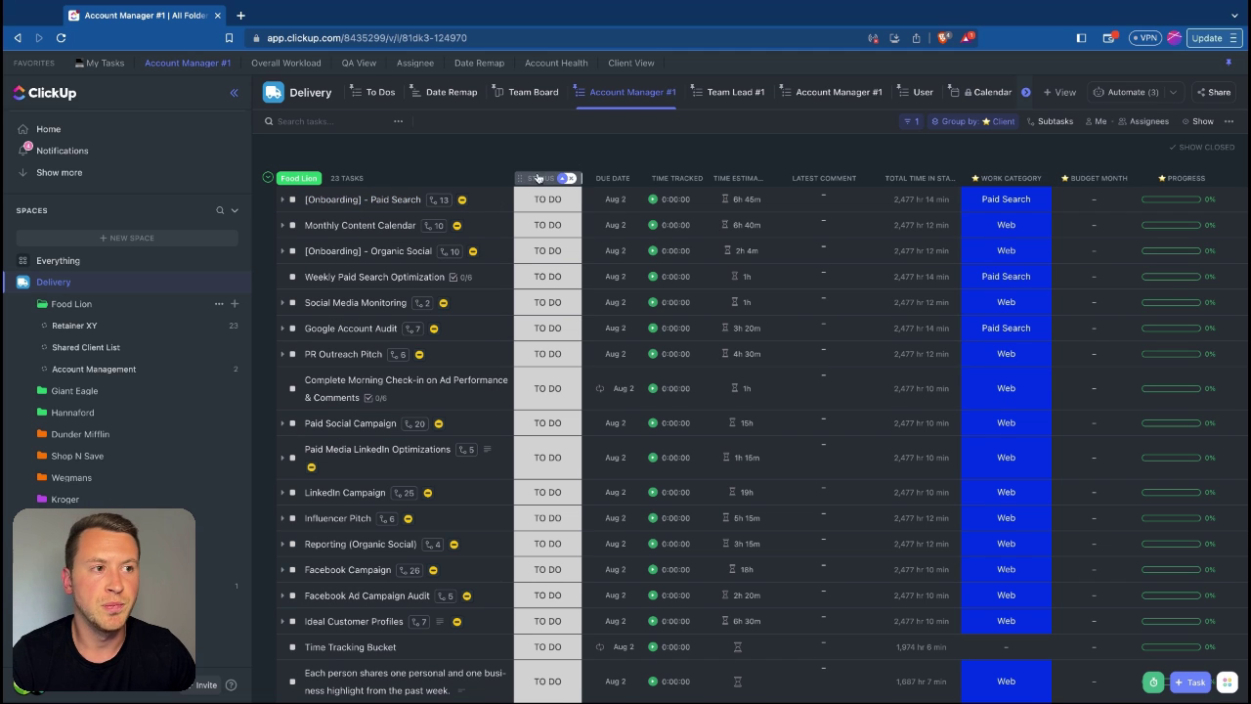
pyautogui.scroll(-3, 537, 200)
pyautogui.scroll(-3, 536, 200)
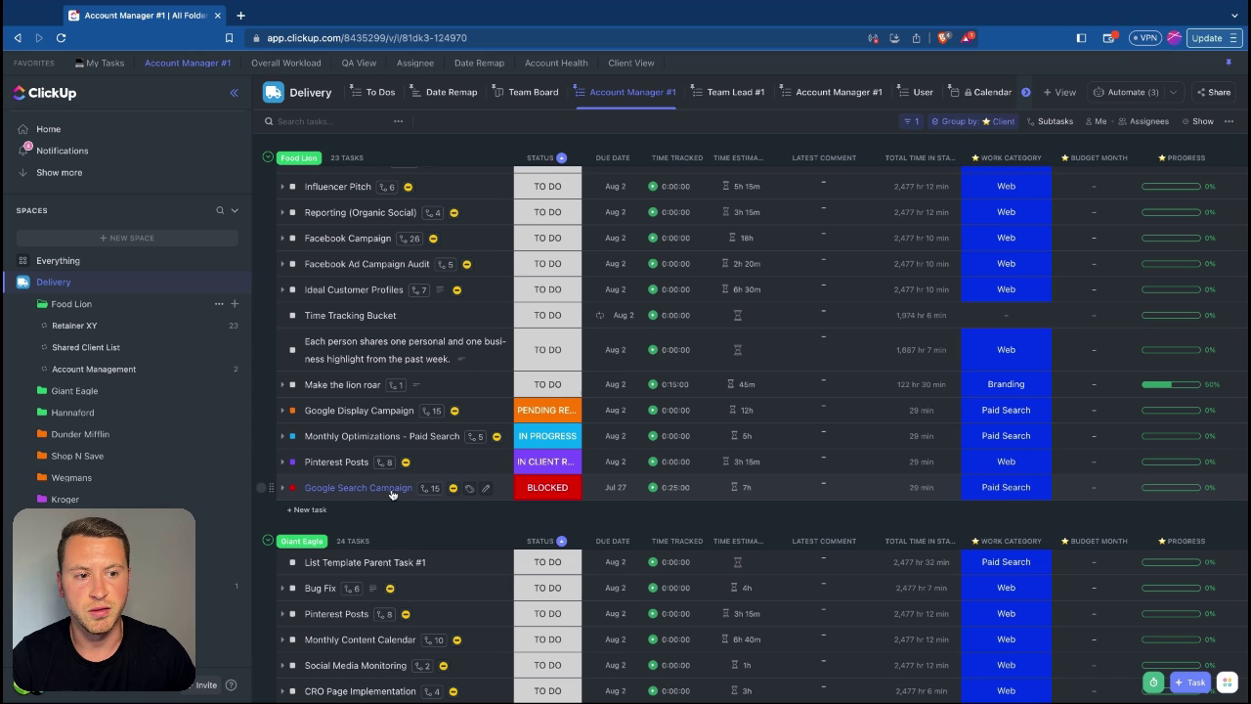
pyautogui.scroll(4, 391, 494)
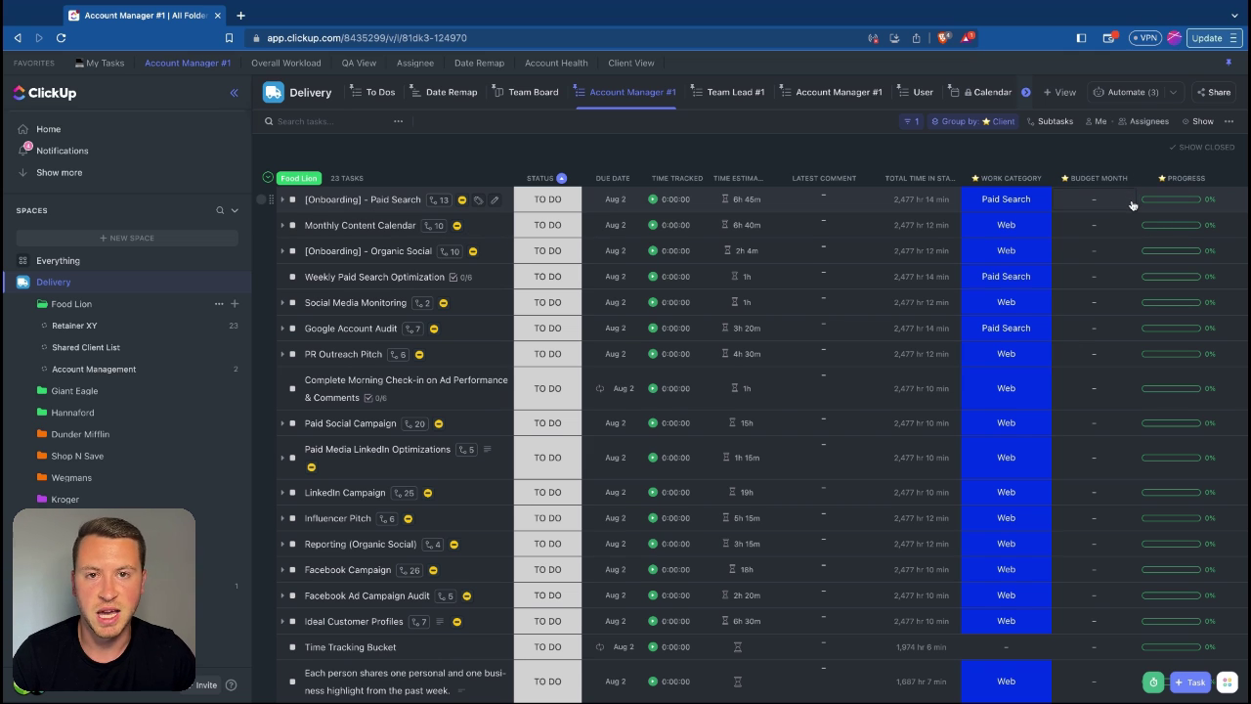
pyautogui.scroll(-8, 693, 321)
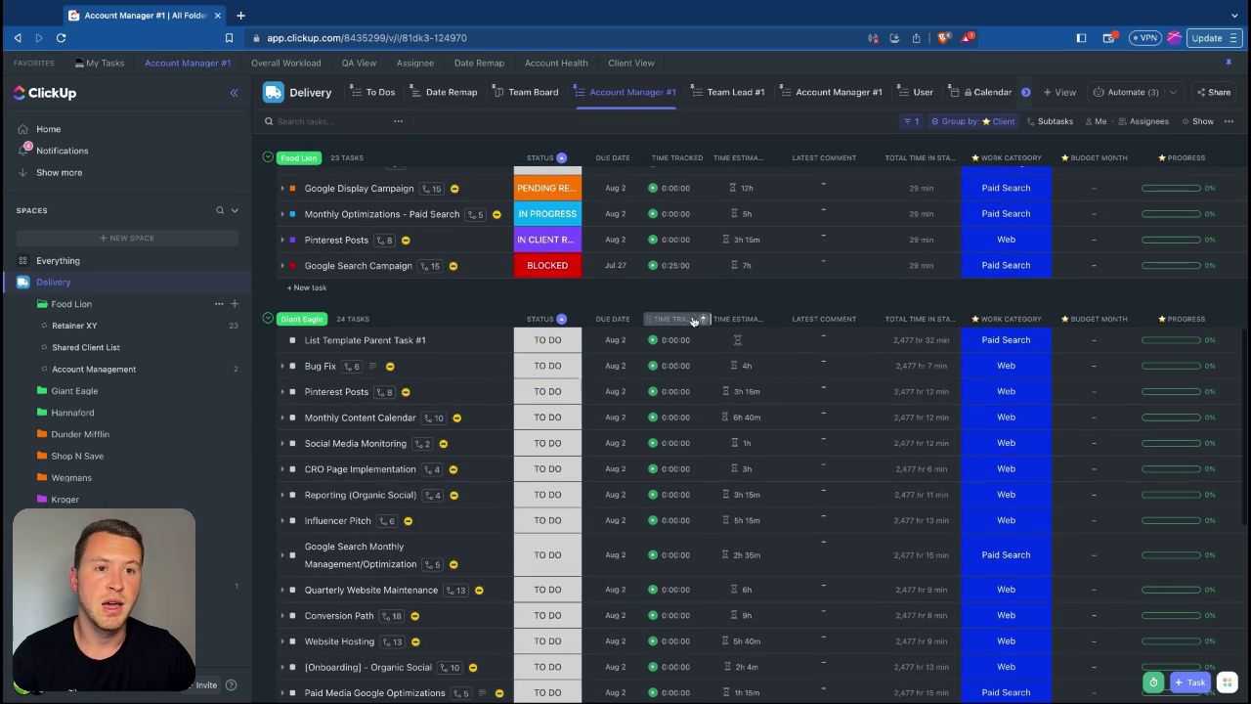
pyautogui.scroll(-5, 696, 325)
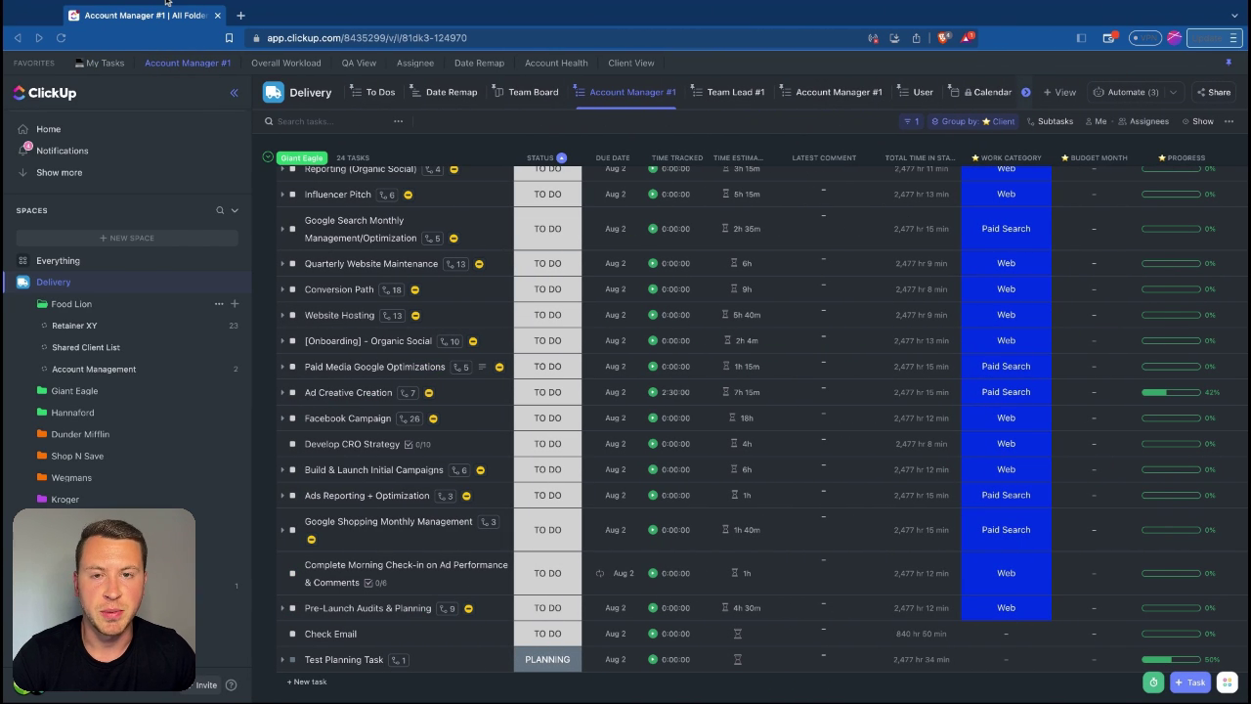
# Step: Open the Overall Workload view and check its workload display settings, including whether subtasks are shown
pyautogui.click(290, 62)
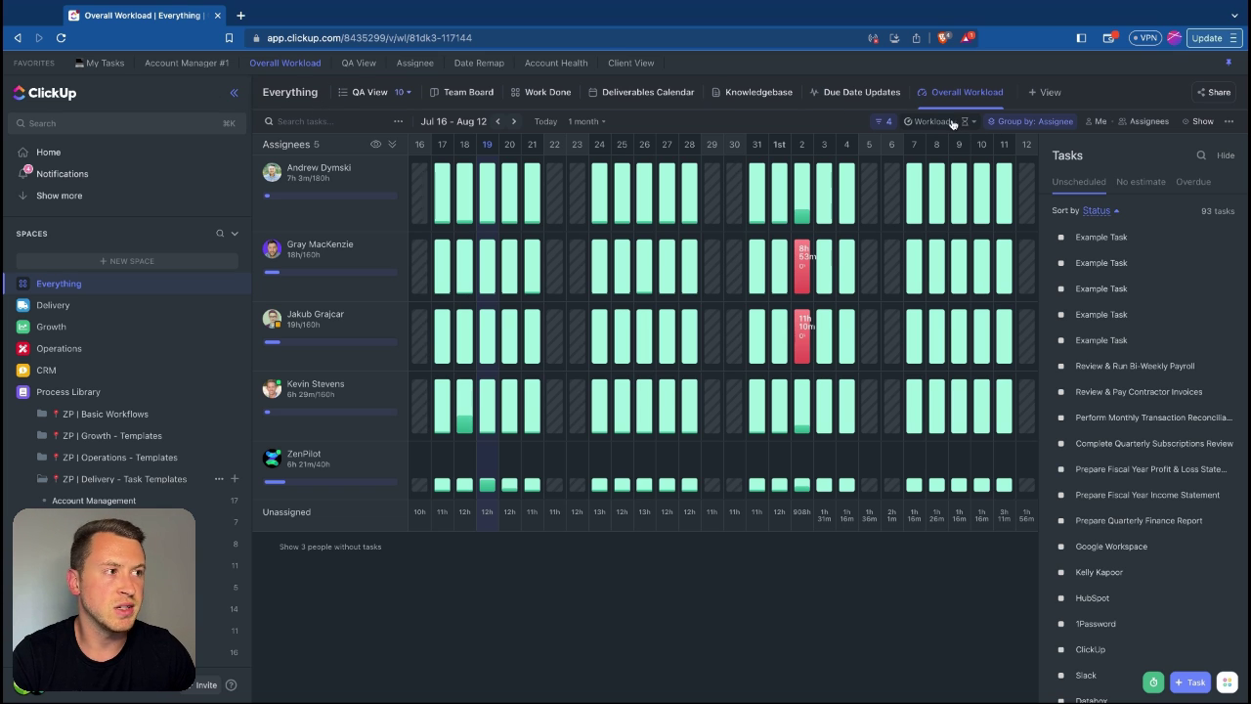
pyautogui.click(1200, 127)
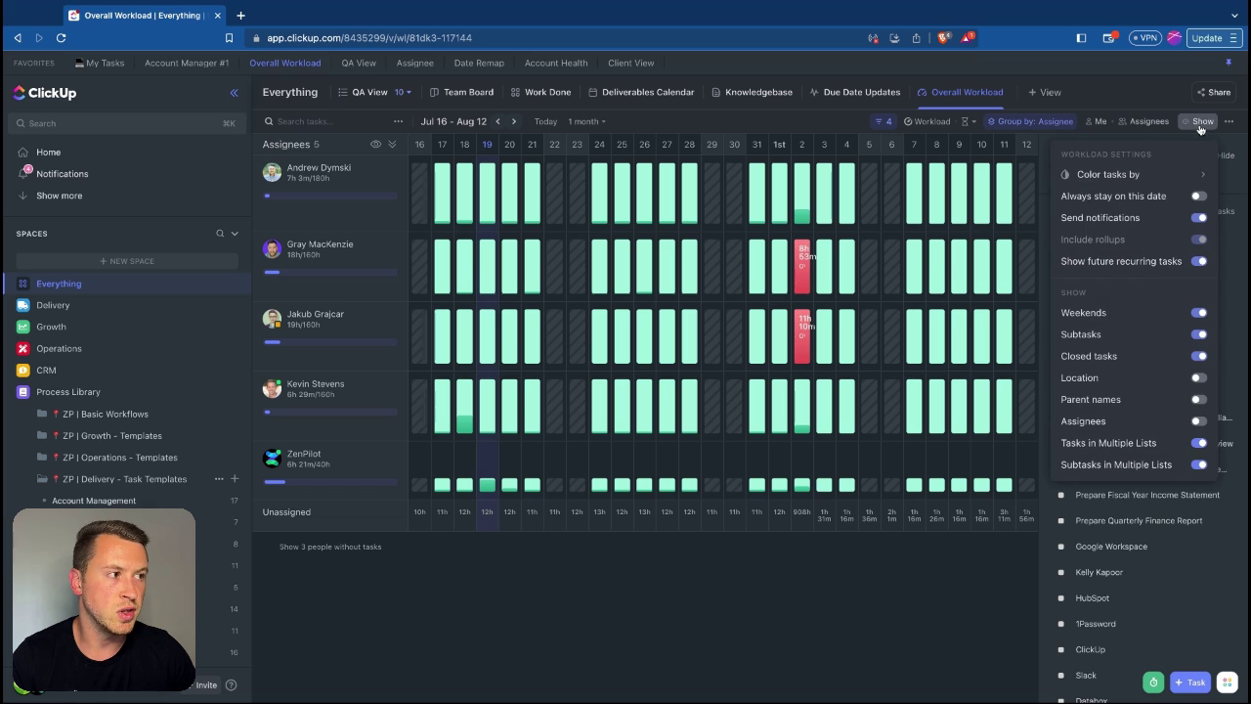
pyautogui.click(1200, 334)
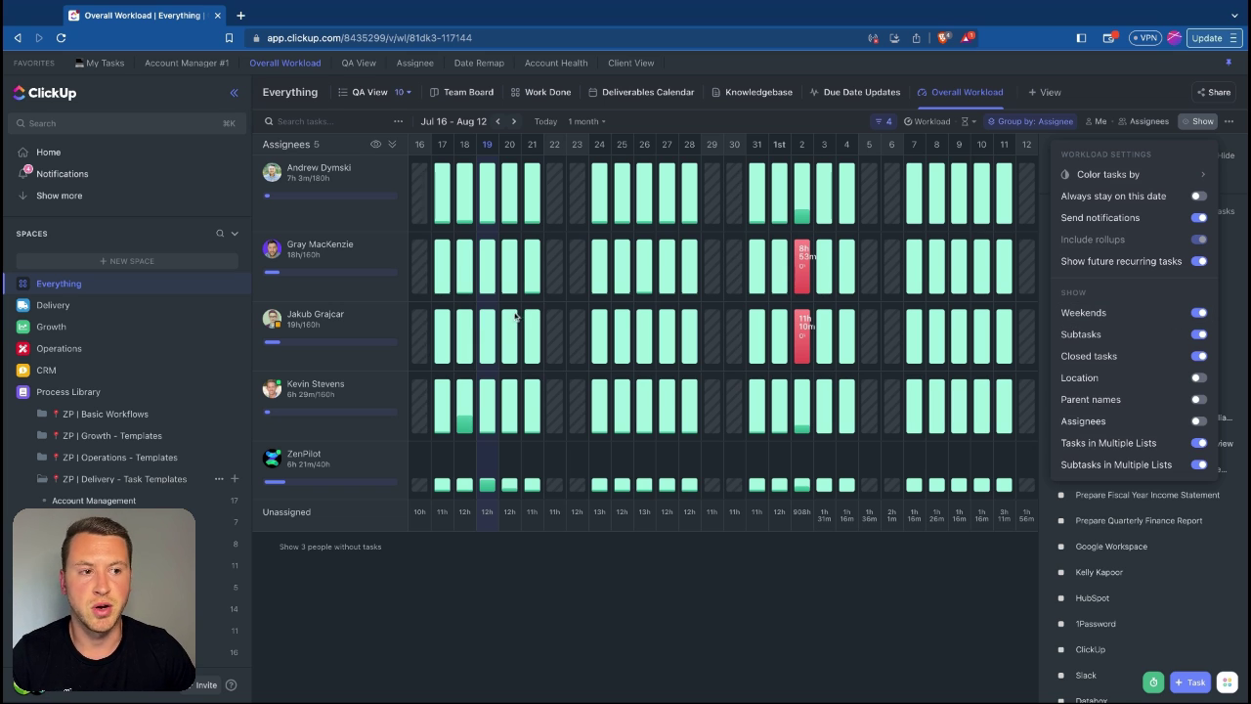
pyautogui.click(437, 609)
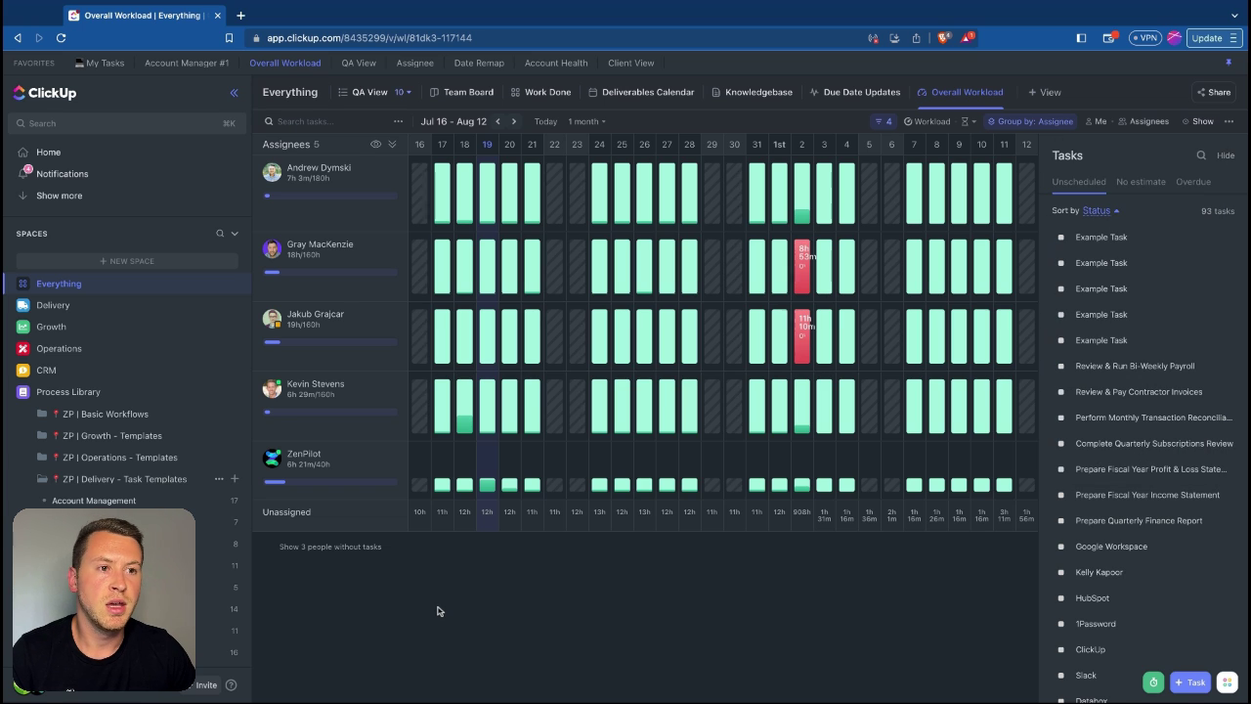
# Step: Check the weekly capacity settings of the second listed assignee and of ZenPilot, and inspect scheduled daily workload
pyautogui.click(325, 256)
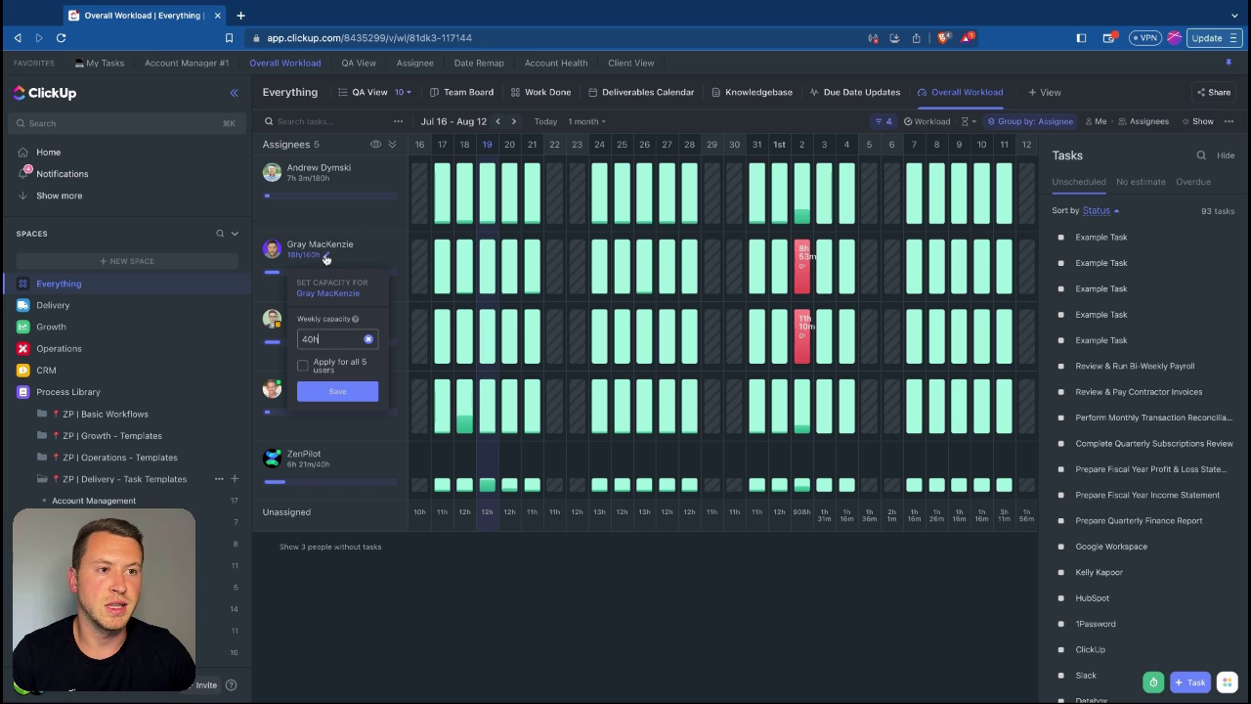
pyautogui.click(434, 597)
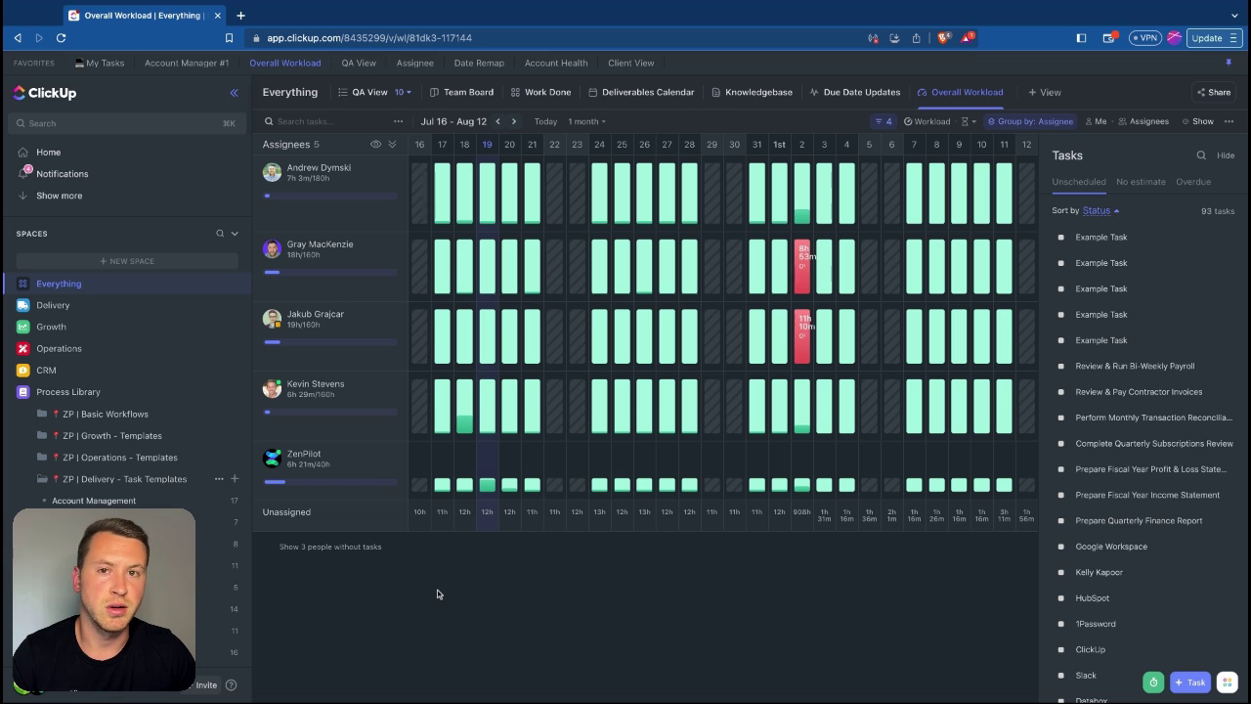
pyautogui.moveTo(455, 489)
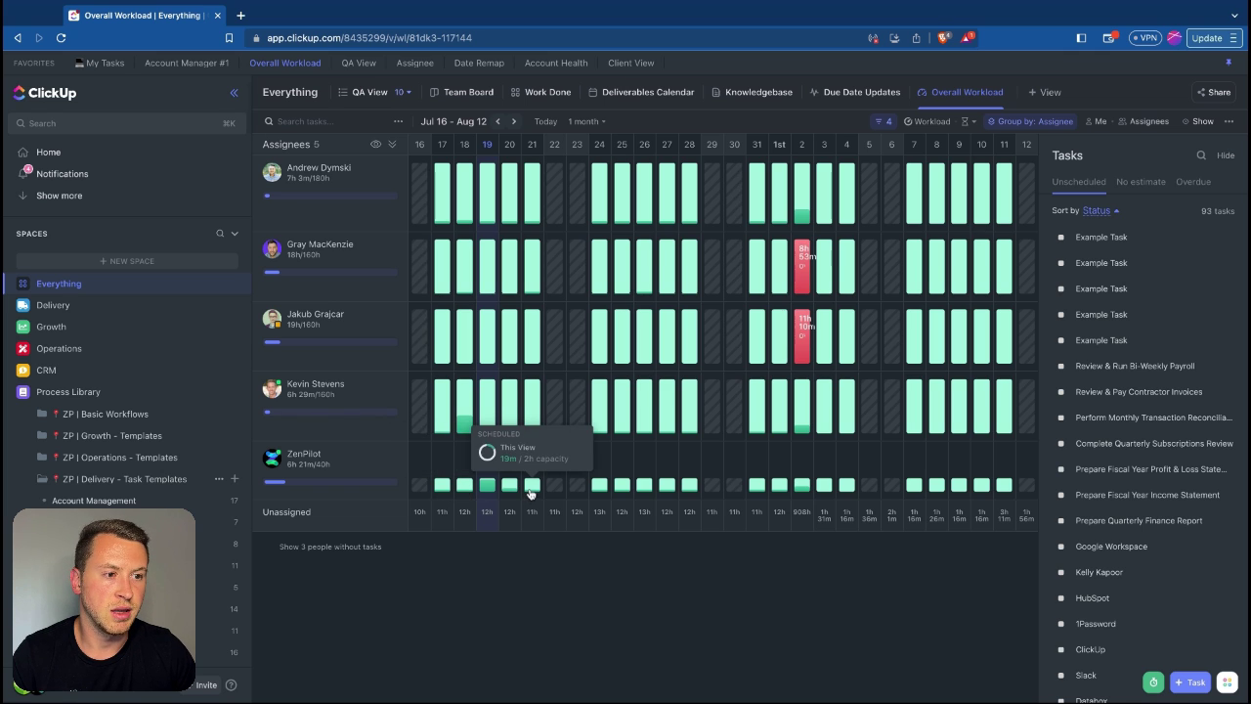
pyautogui.click(336, 467)
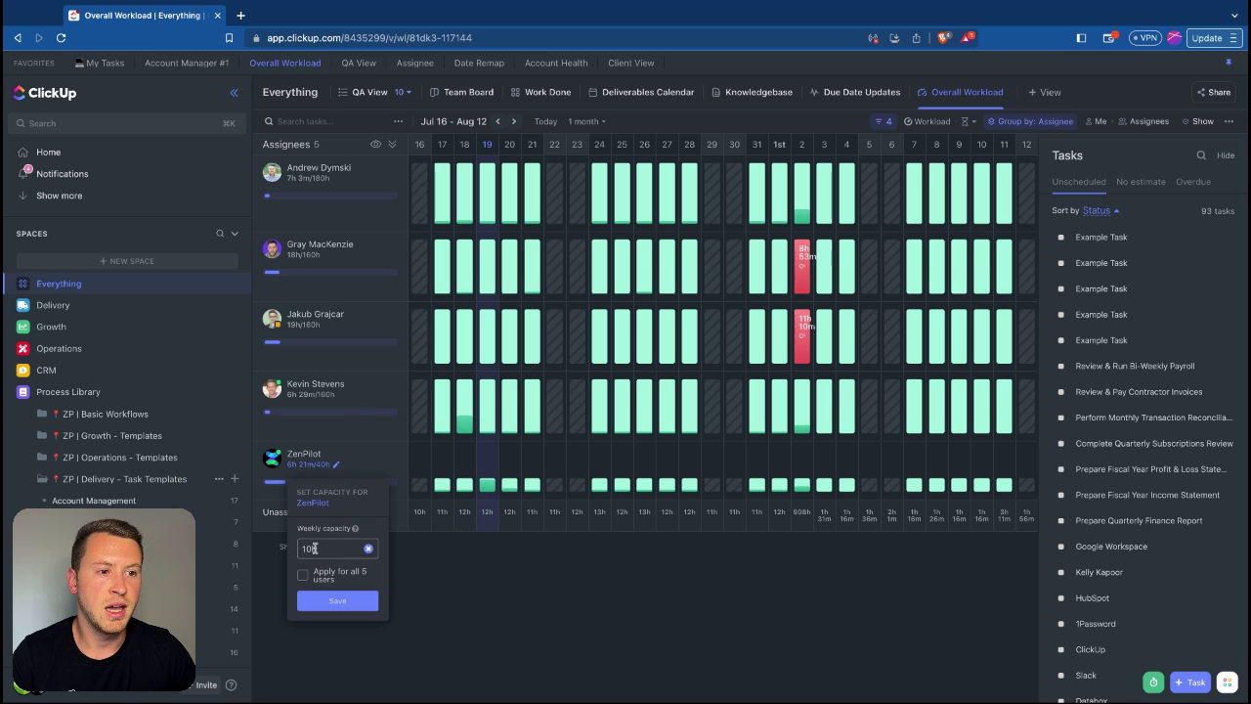
pyautogui.click(463, 584)
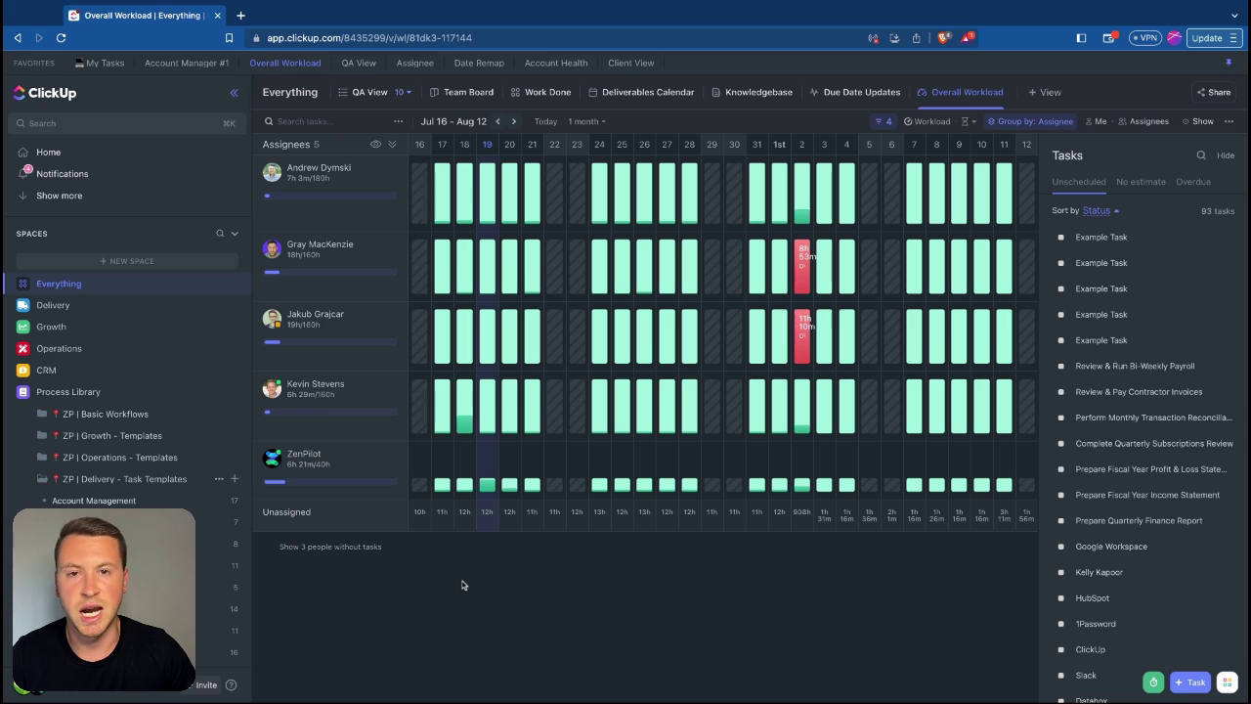
pyautogui.moveTo(488, 492)
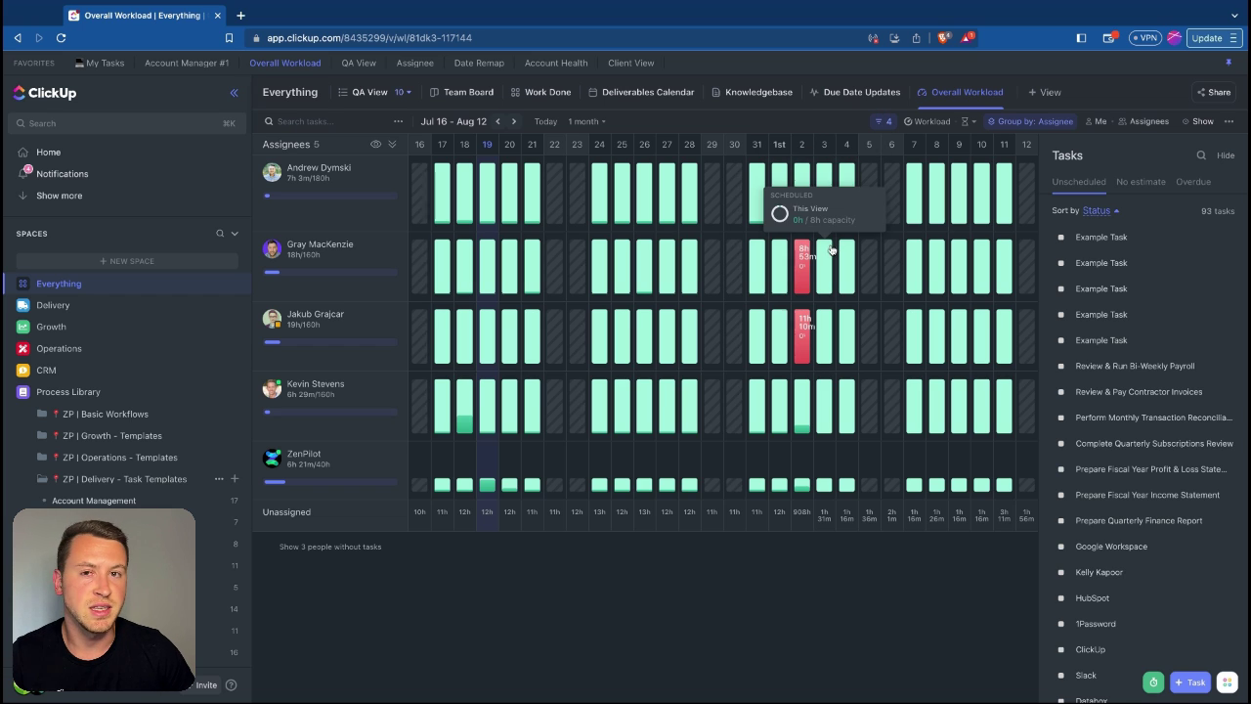
# Step: Open the QA View, review its filter conditions, and return to the Overall Workload view
pyautogui.click(359, 64)
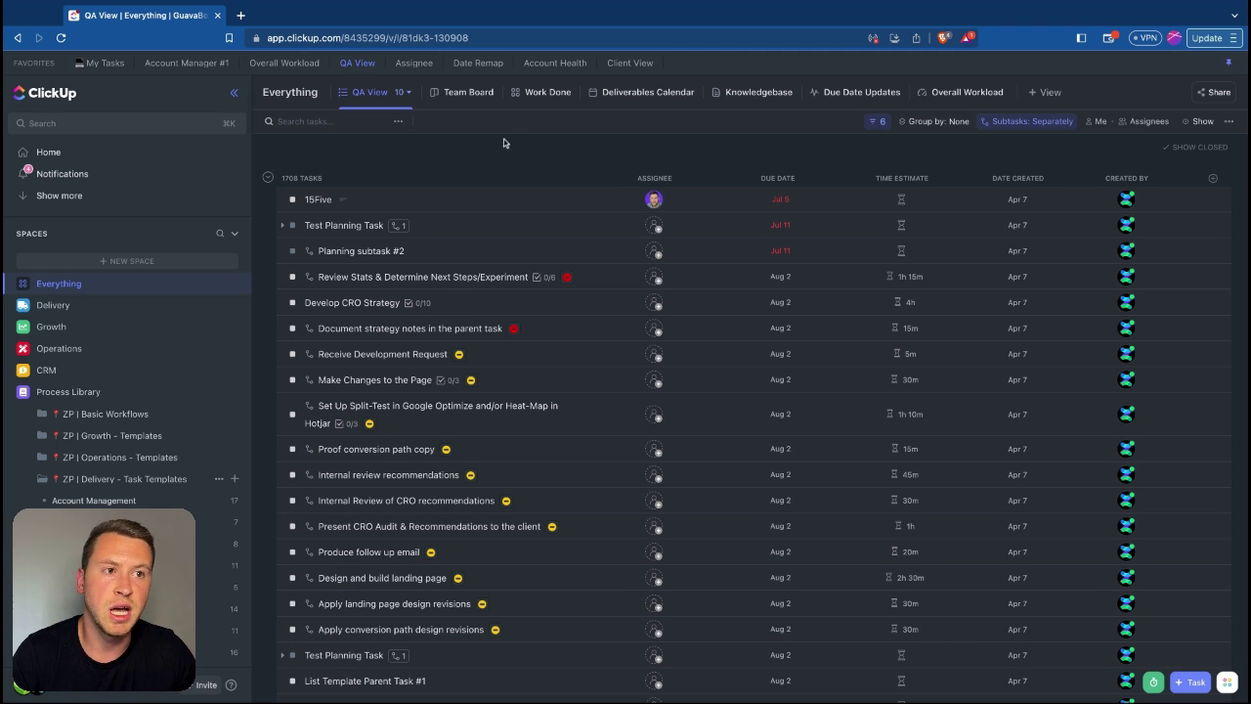
pyautogui.click(877, 122)
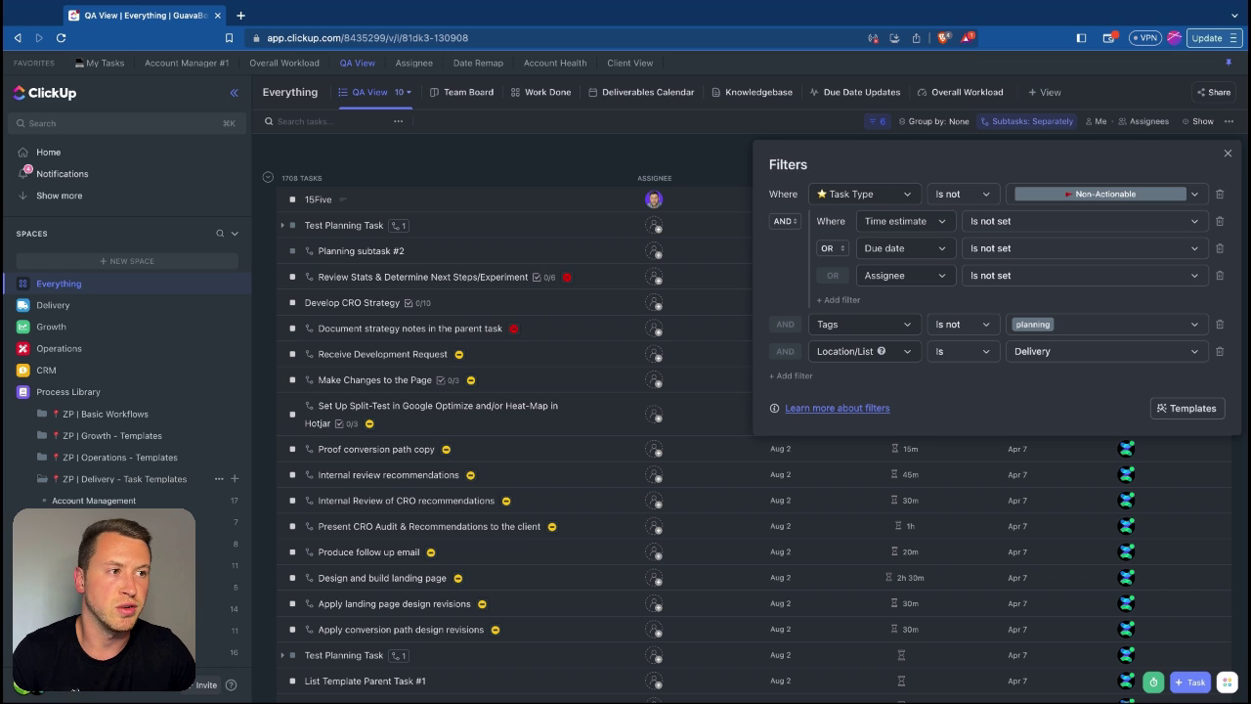
pyautogui.press('Escape')
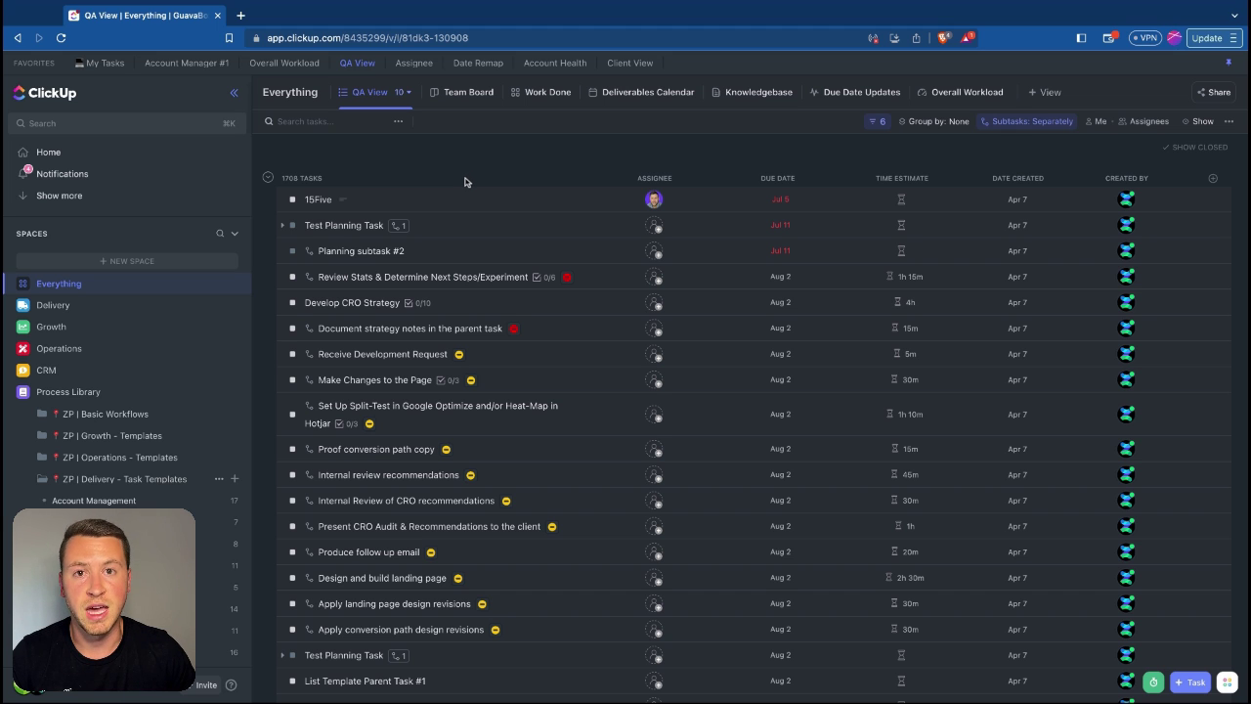
pyautogui.click(280, 63)
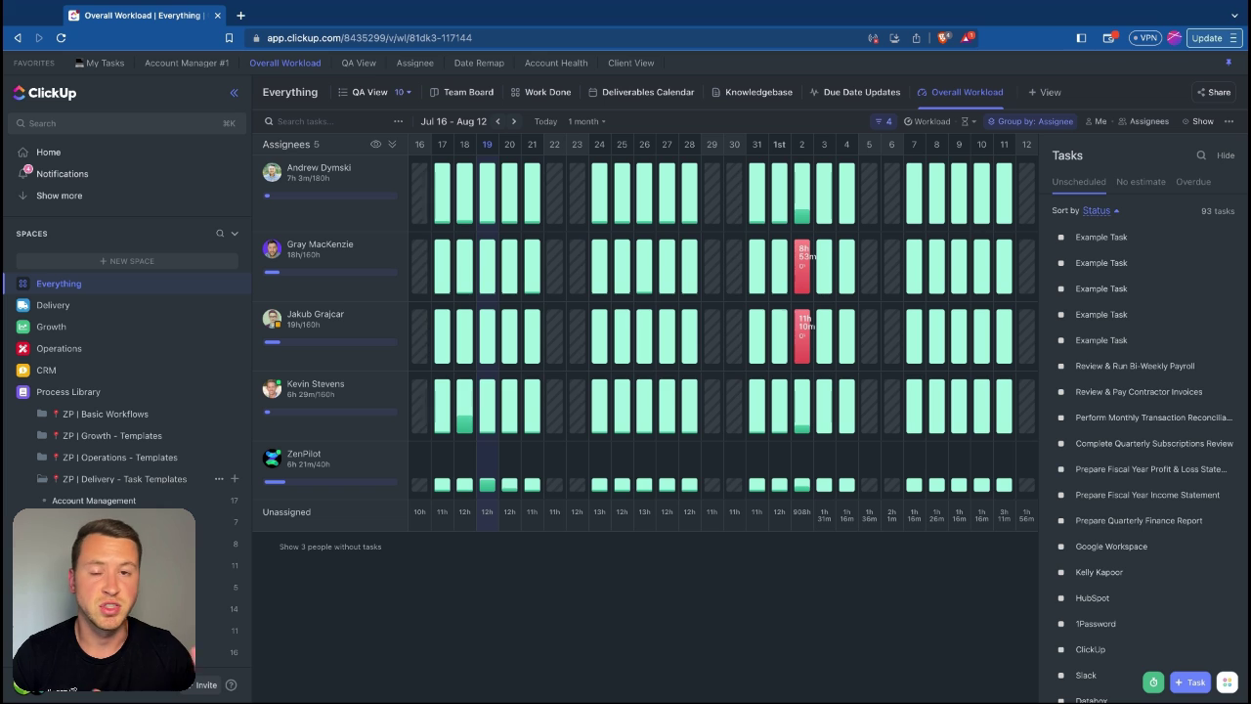
# Step: Open the Assignee view, inspect the Delivery Role options of "Brief: Attend Review Meeting", and check the view's subtask display setting
pyautogui.click(435, 65)
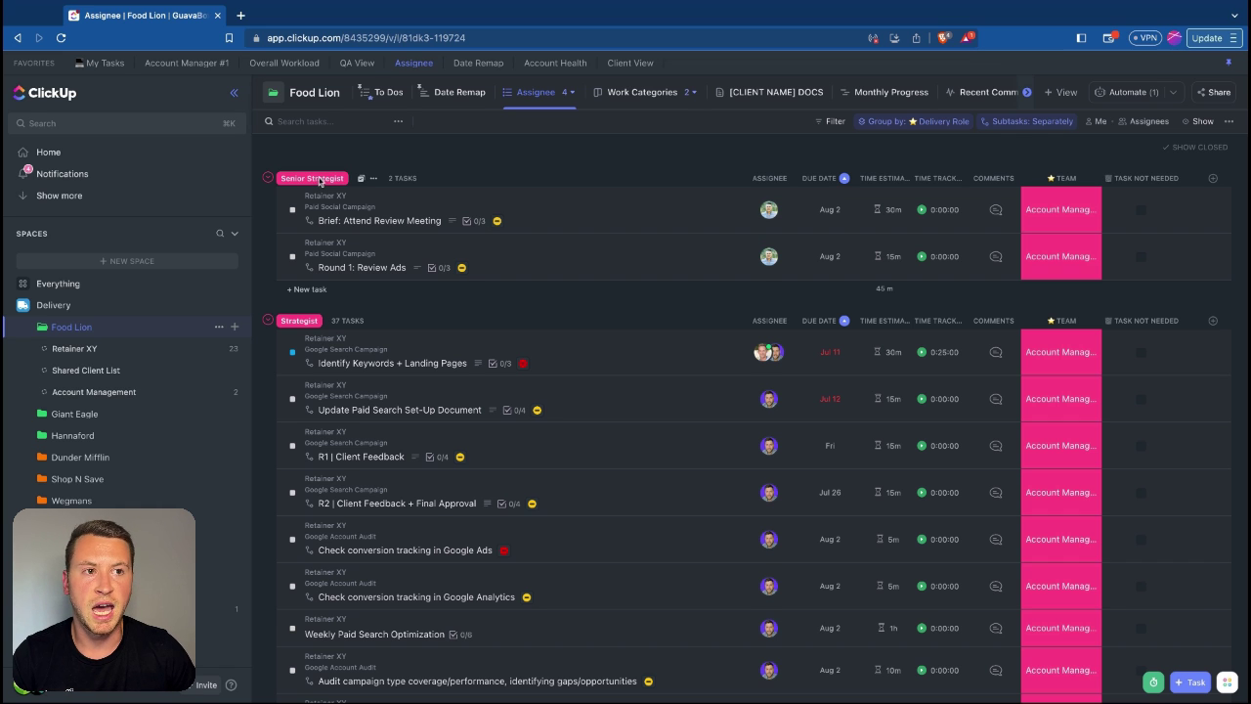
pyautogui.click(376, 221)
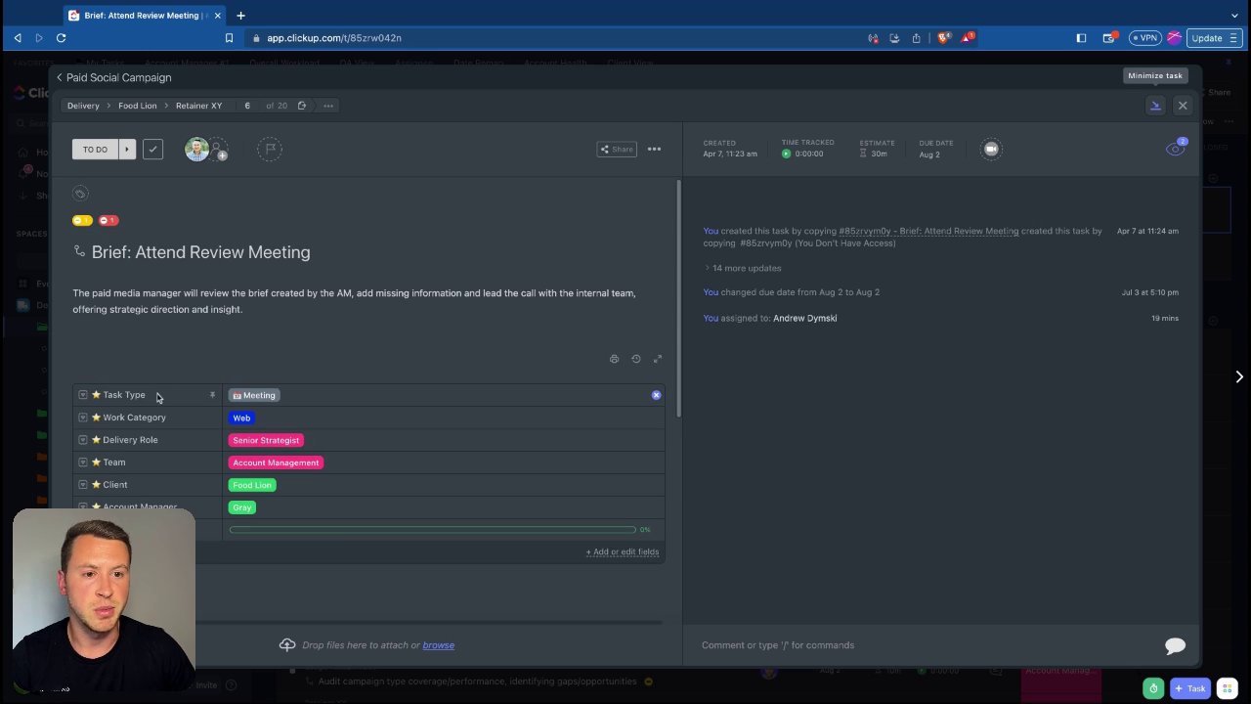
pyautogui.click(279, 441)
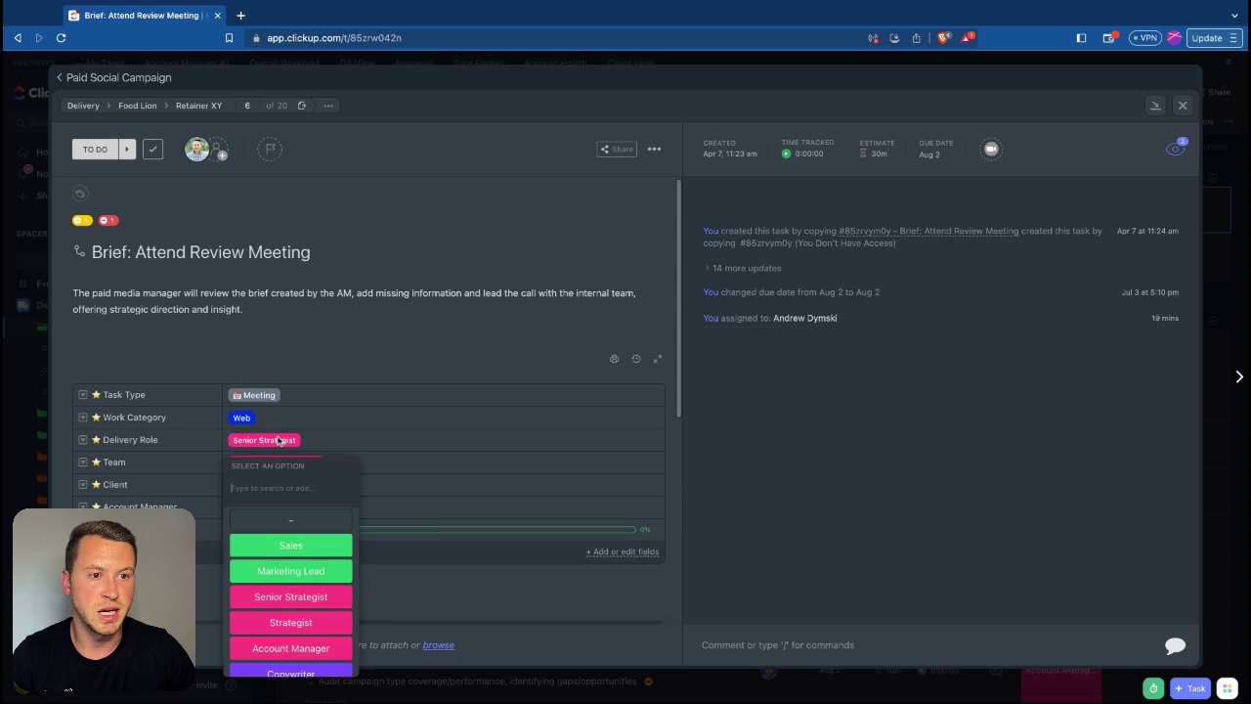
pyautogui.scroll(-10, 303, 579)
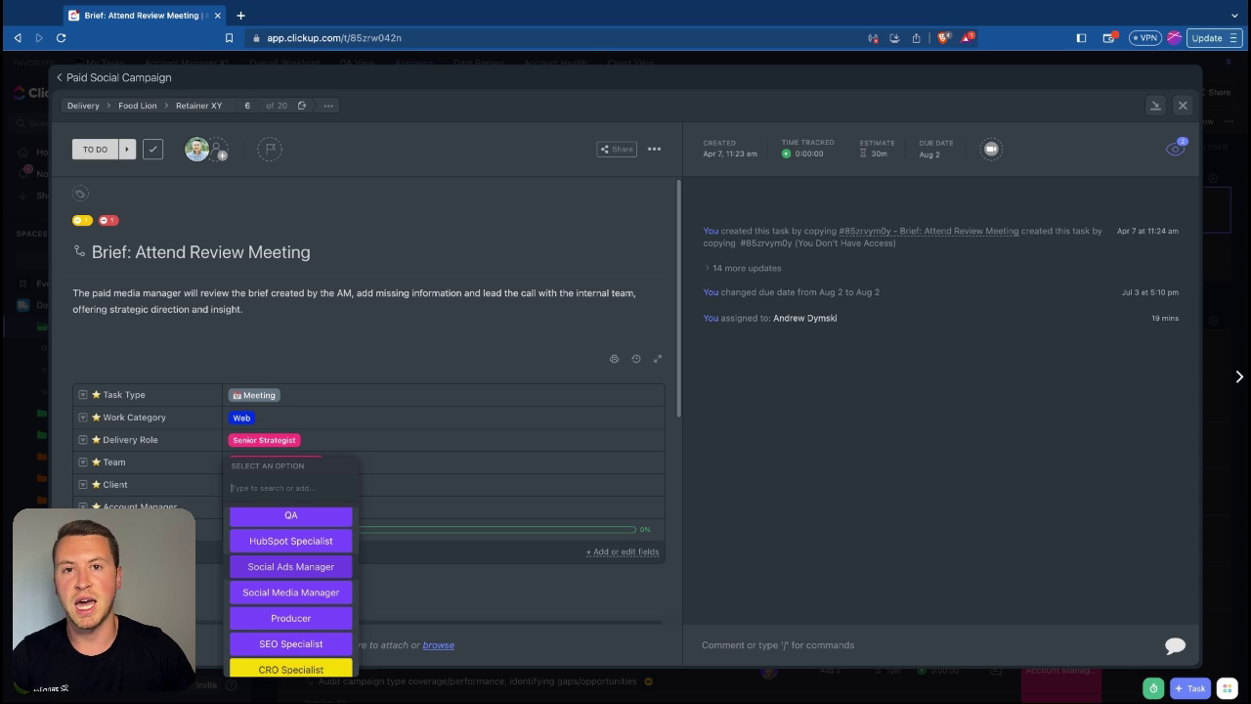
pyautogui.click(1183, 105)
pyautogui.click(1184, 105)
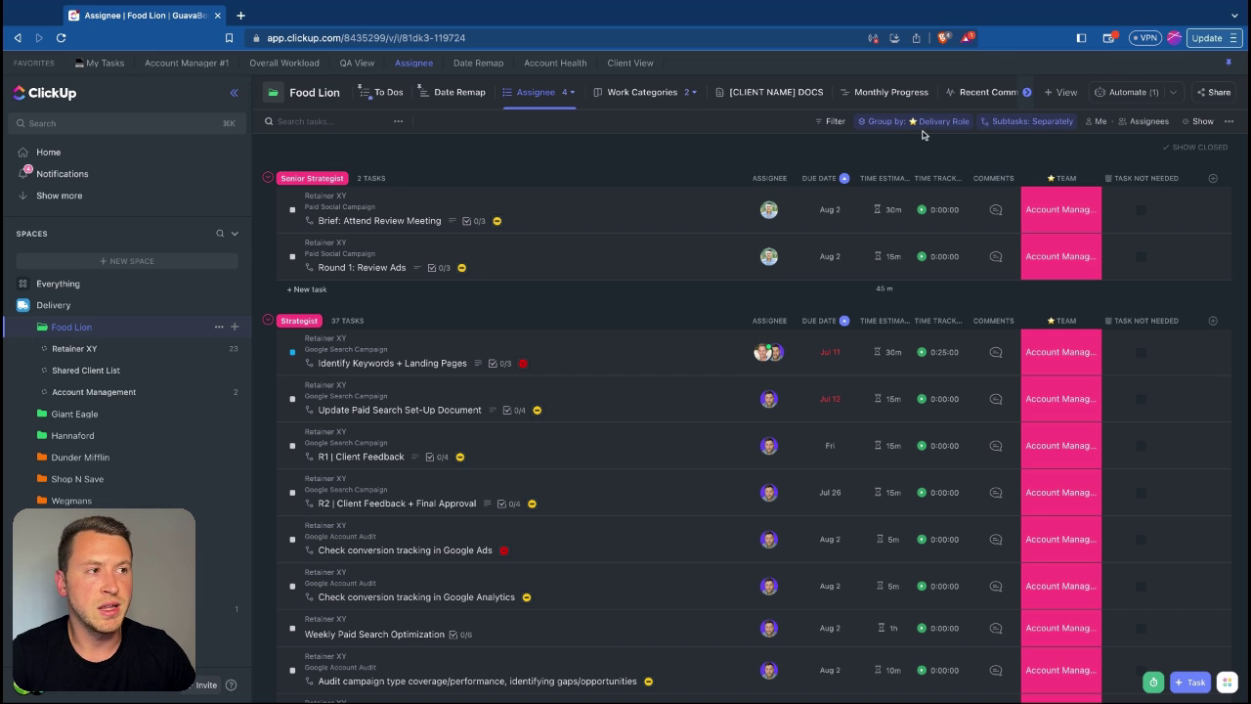
pyautogui.click(1012, 122)
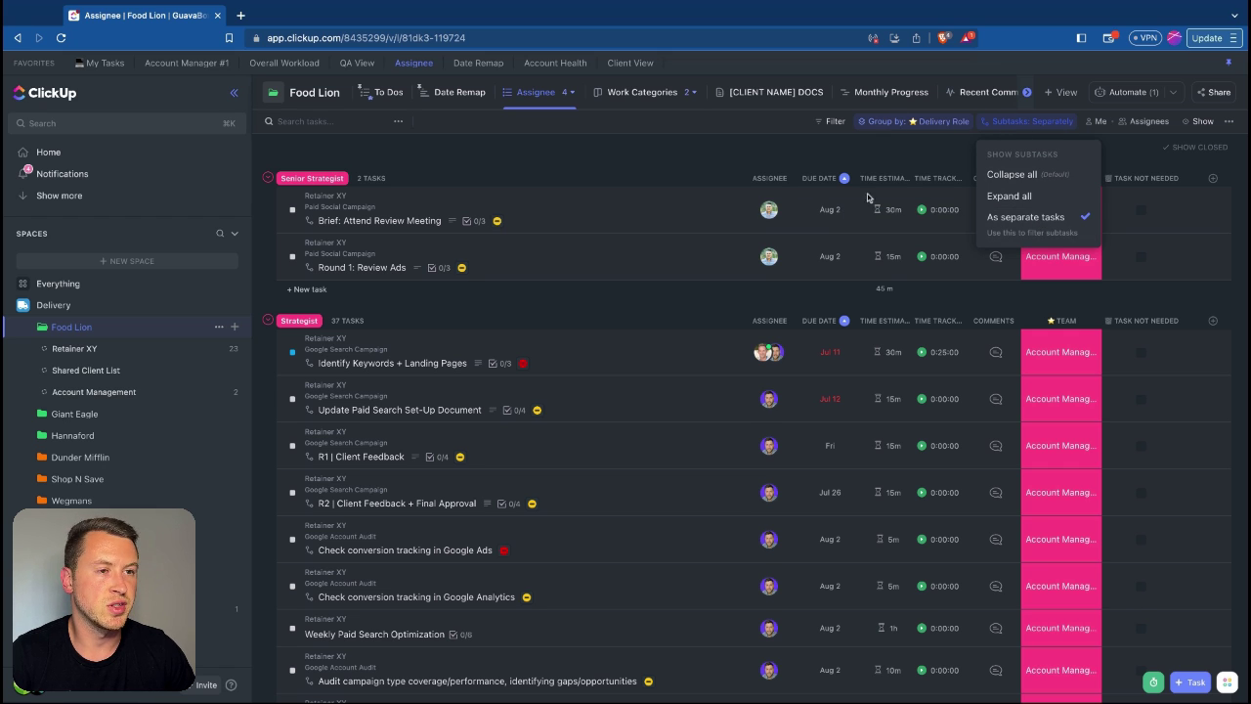
pyautogui.click(704, 172)
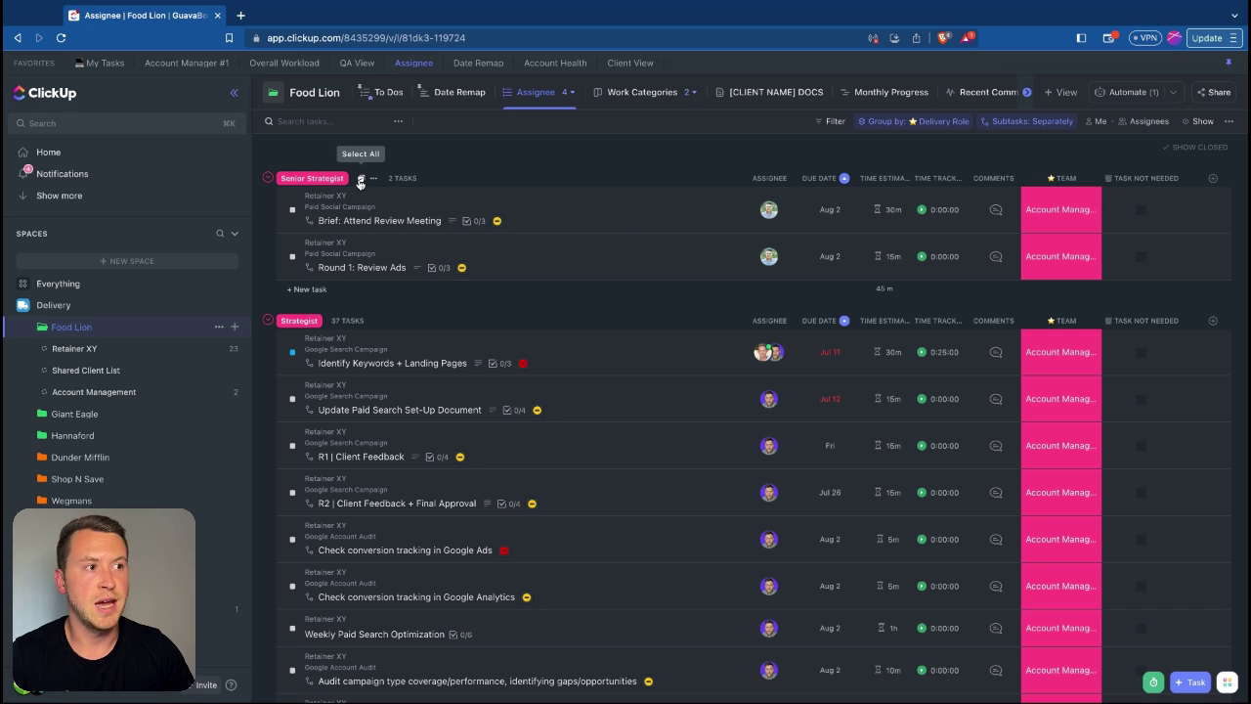
# Step: Bulk-select the Senior Strategist tasks and the Strategist tasks in turn and look at the assignee choices for each group
pyautogui.click(359, 182)
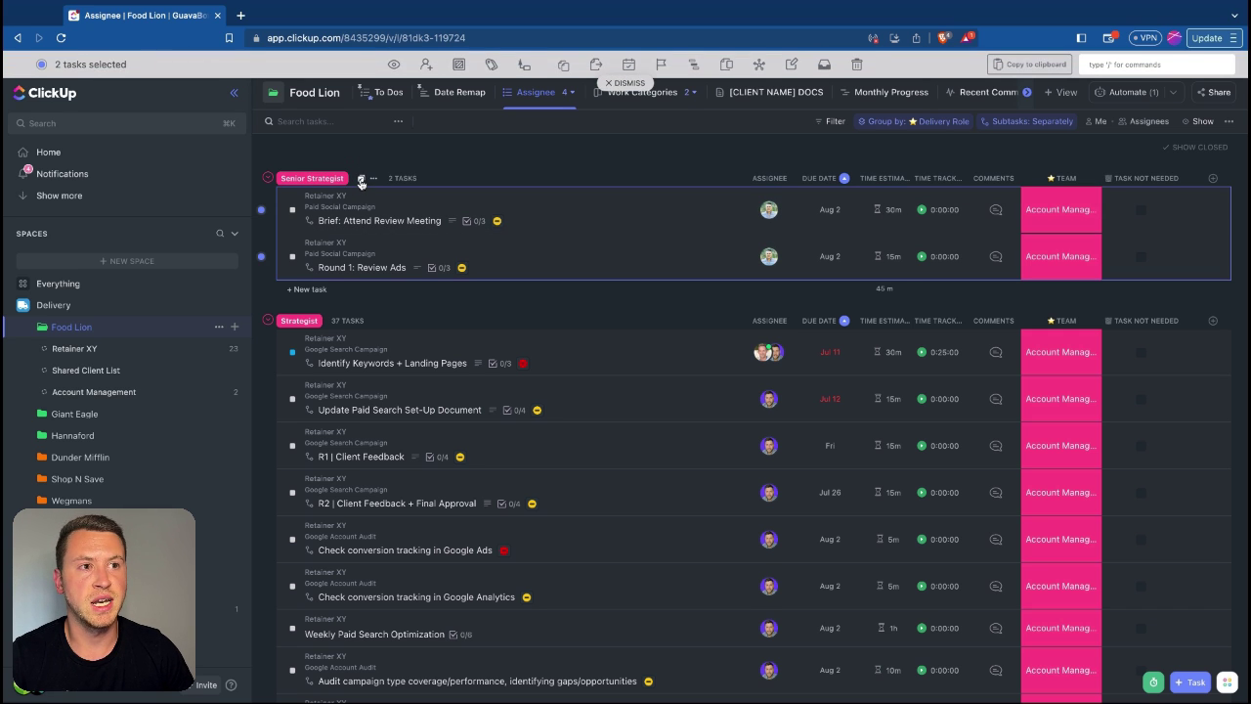
pyautogui.click(426, 65)
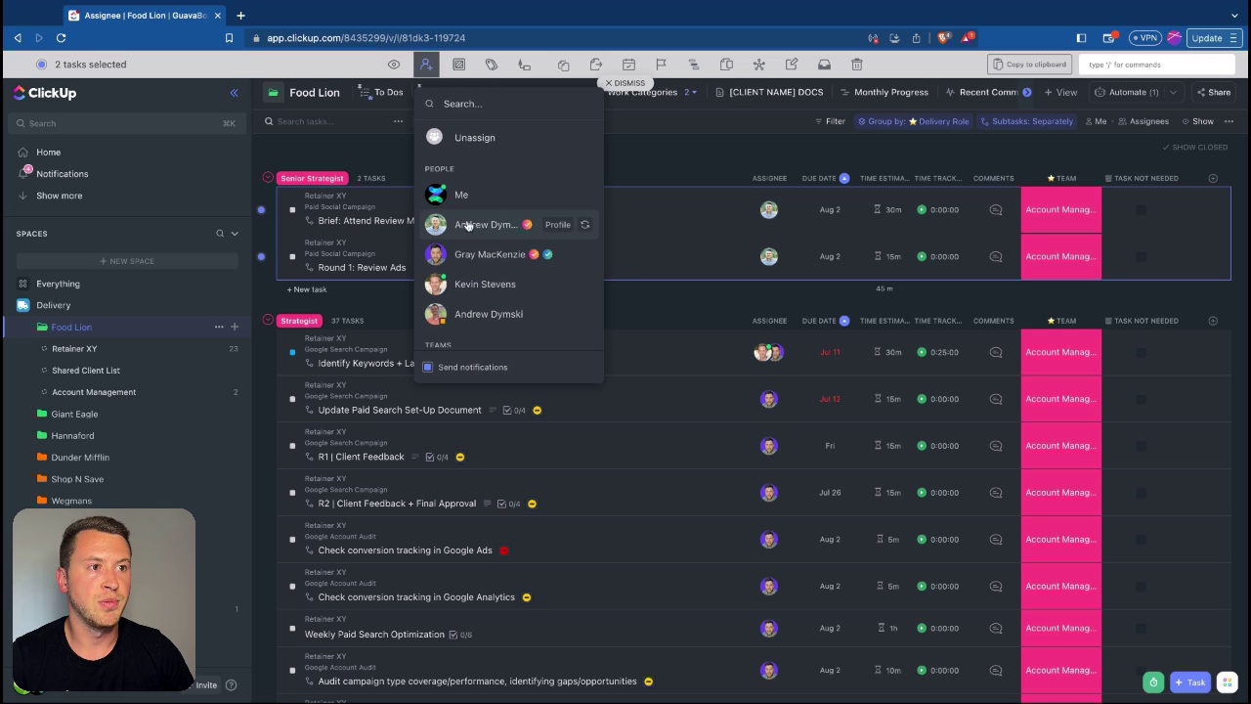
pyautogui.click(625, 83)
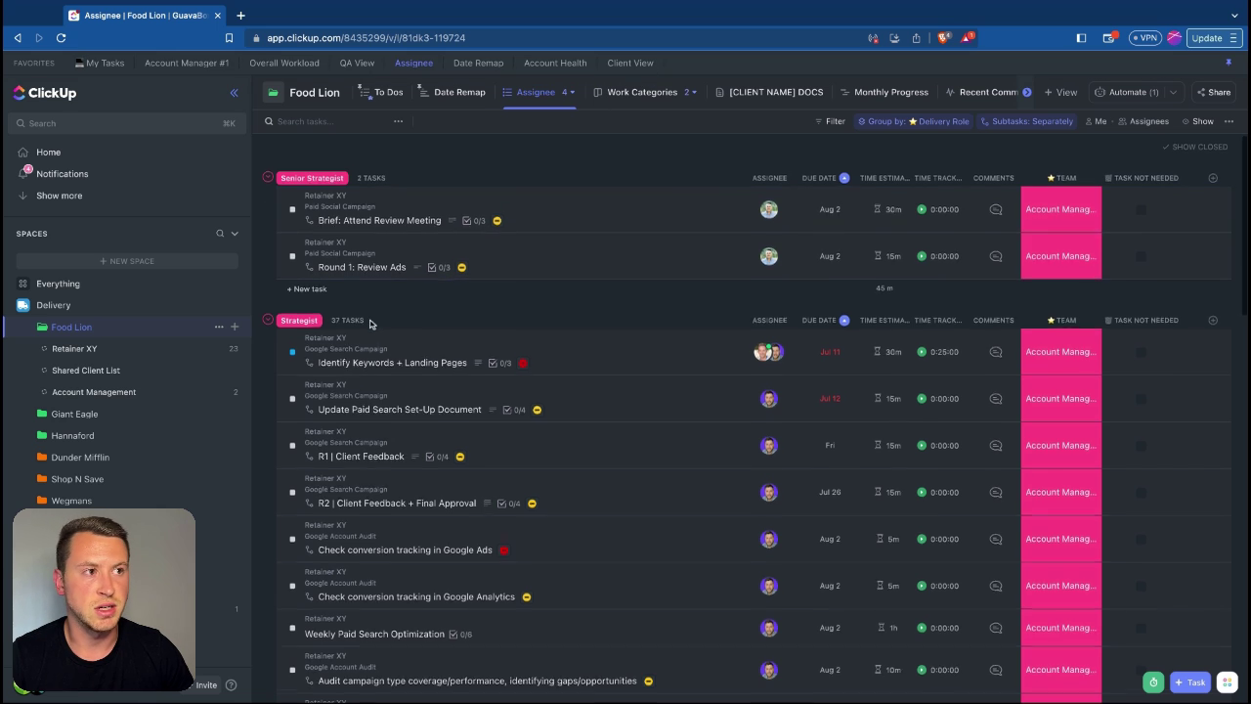
pyautogui.scroll(-1, 370, 323)
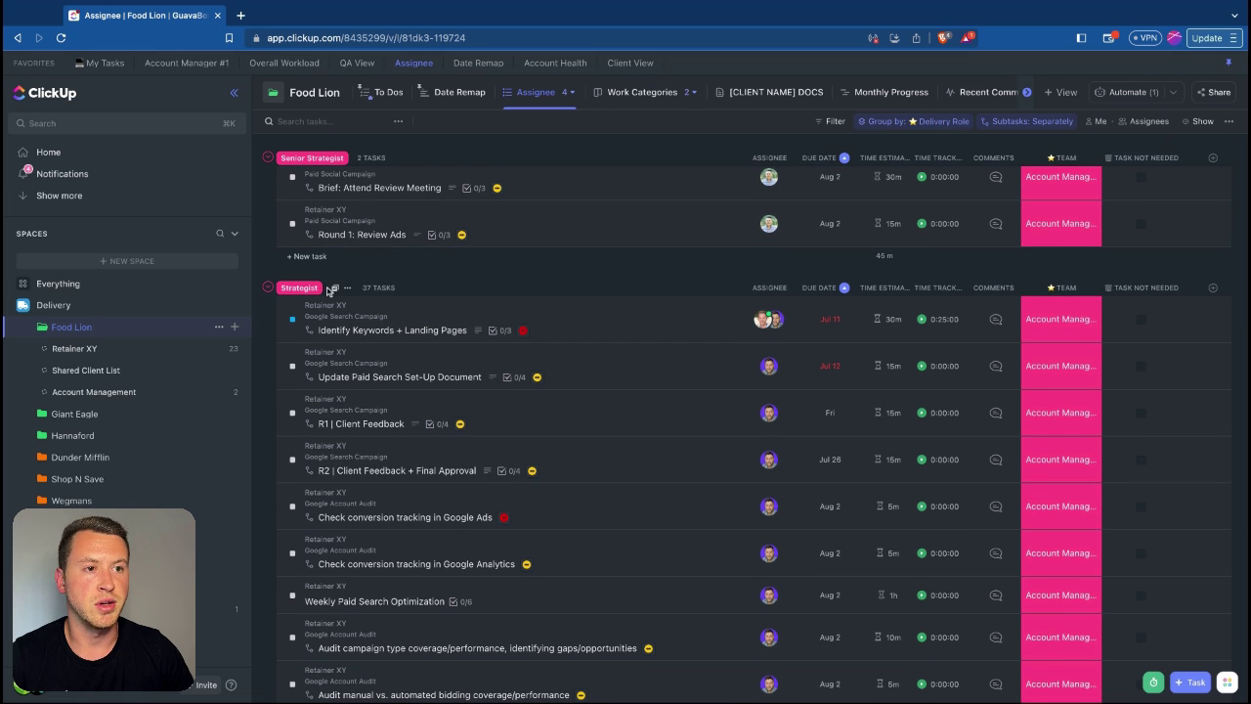
pyautogui.click(332, 289)
pyautogui.click(430, 65)
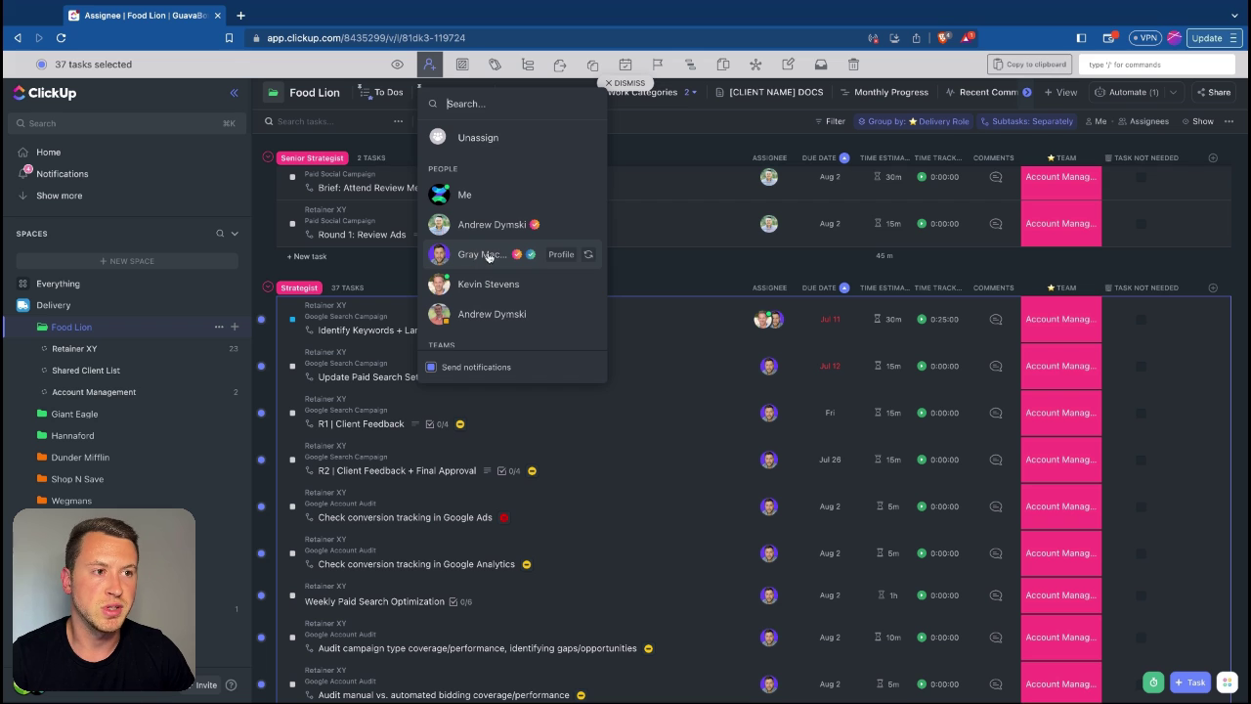
pyautogui.click(635, 85)
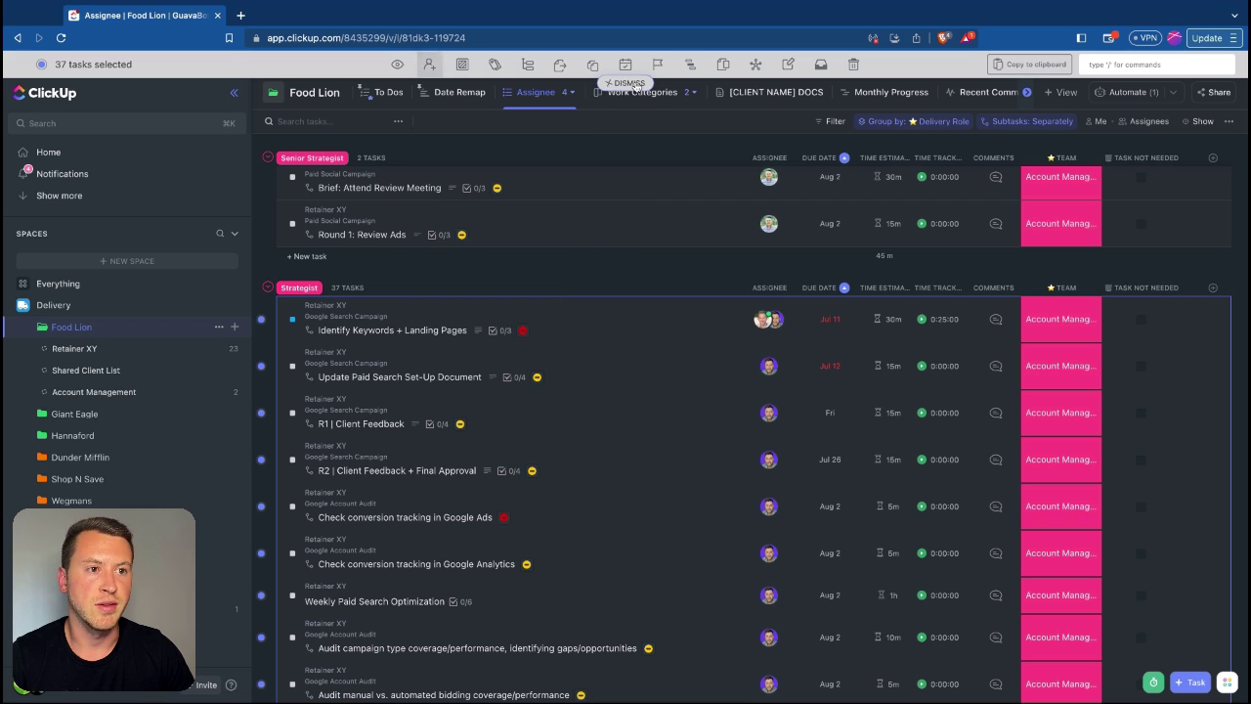
pyautogui.click(636, 85)
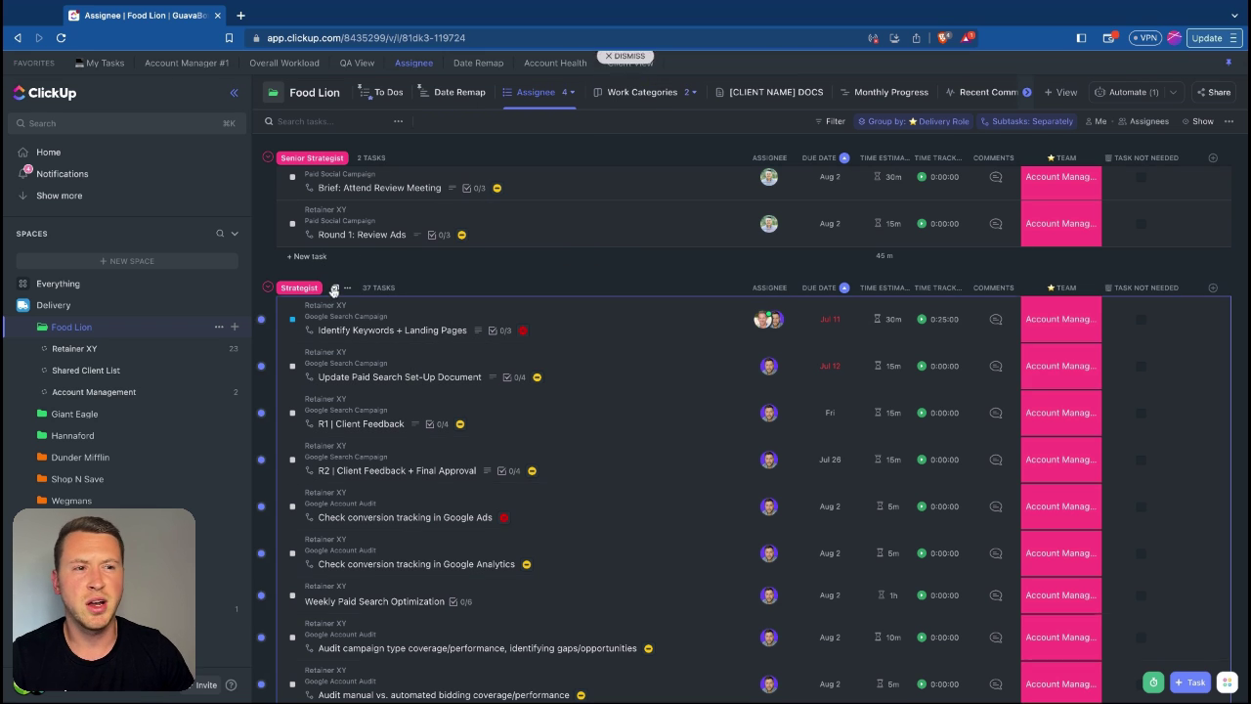
# Step: Unassign everyone from all tasks in the Strategist group, and clear the selection
pyautogui.click(333, 291)
pyautogui.click(428, 65)
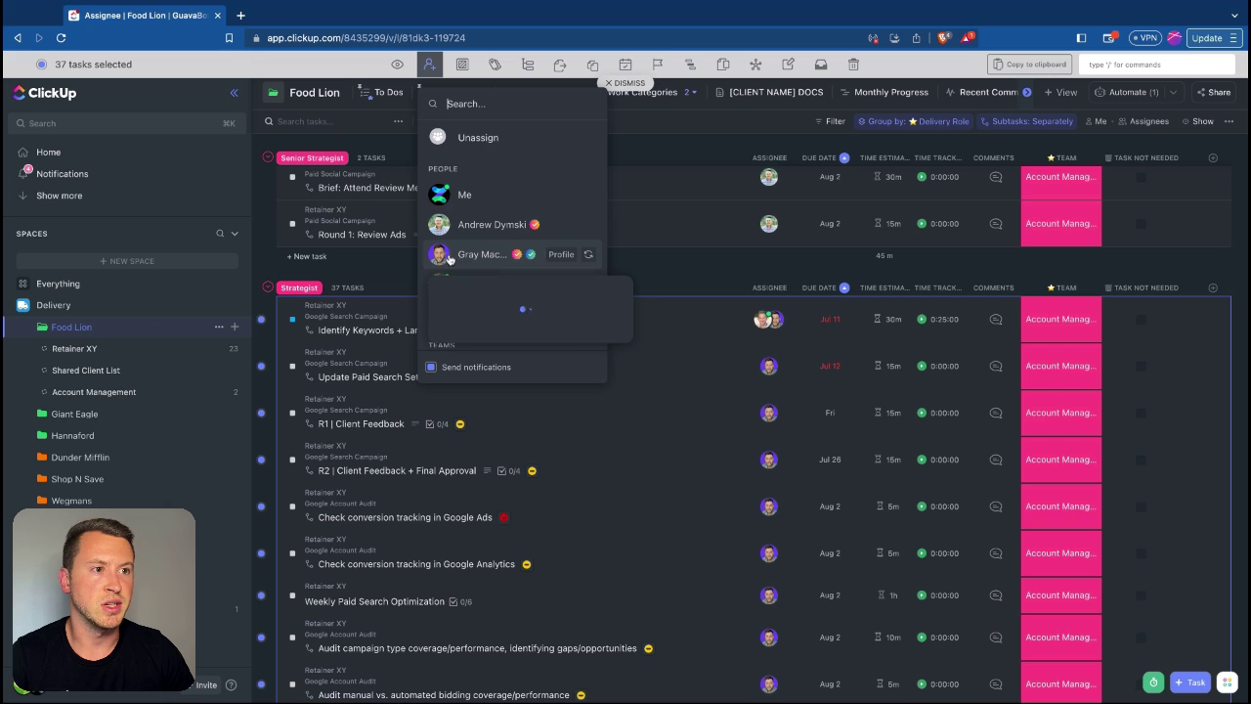
pyautogui.click(478, 137)
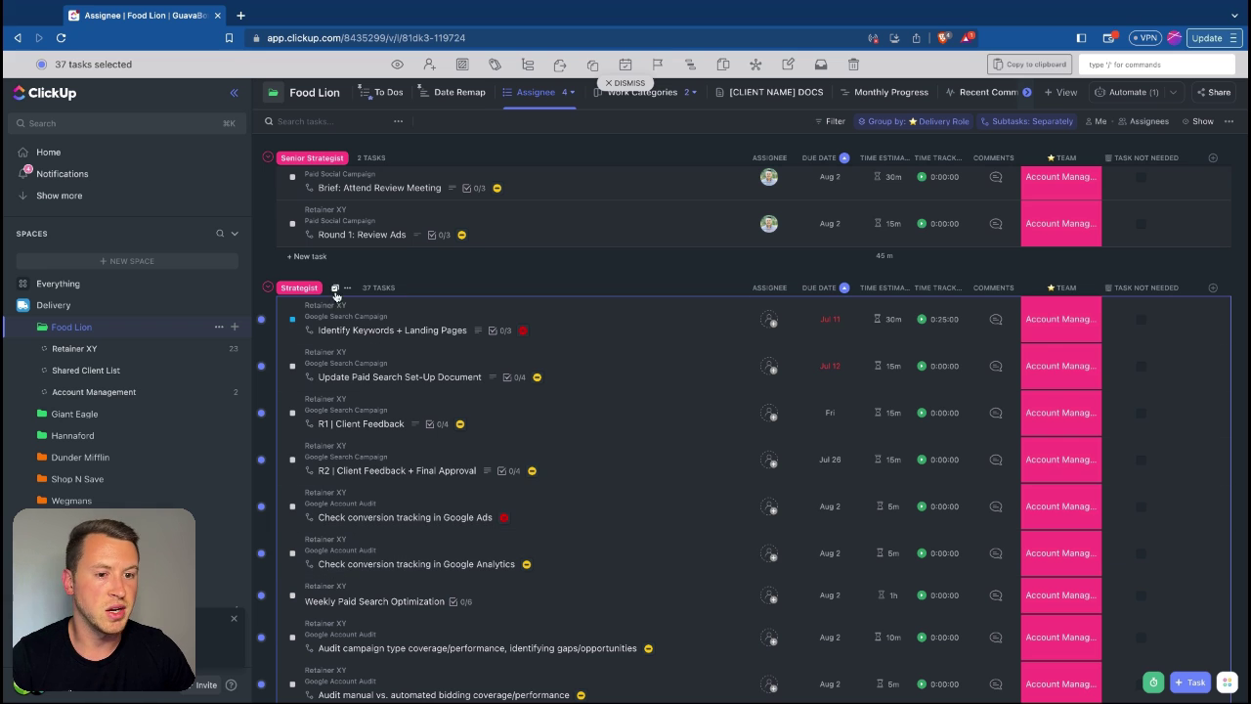
pyautogui.click(334, 289)
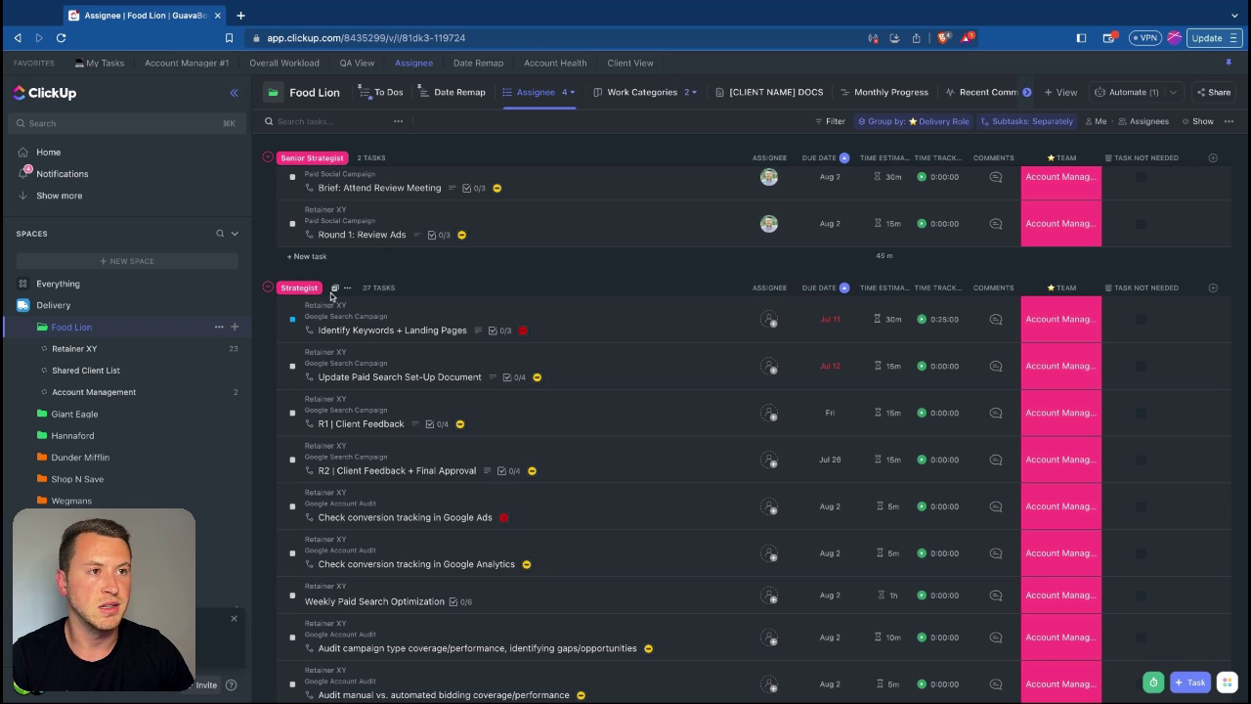
# Step: Assign all tasks in the Strategist group to the fourth listed person, and dismiss the bulk selection
pyautogui.click(334, 289)
pyautogui.click(429, 64)
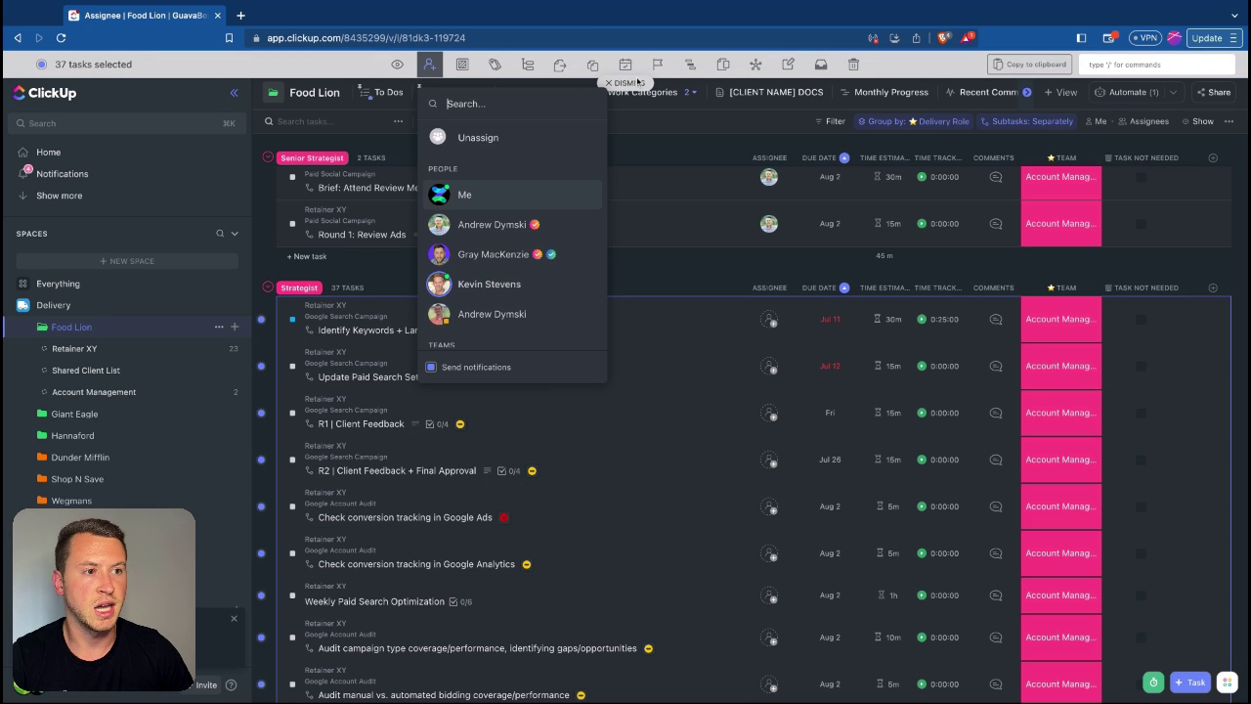
pyautogui.press('Escape')
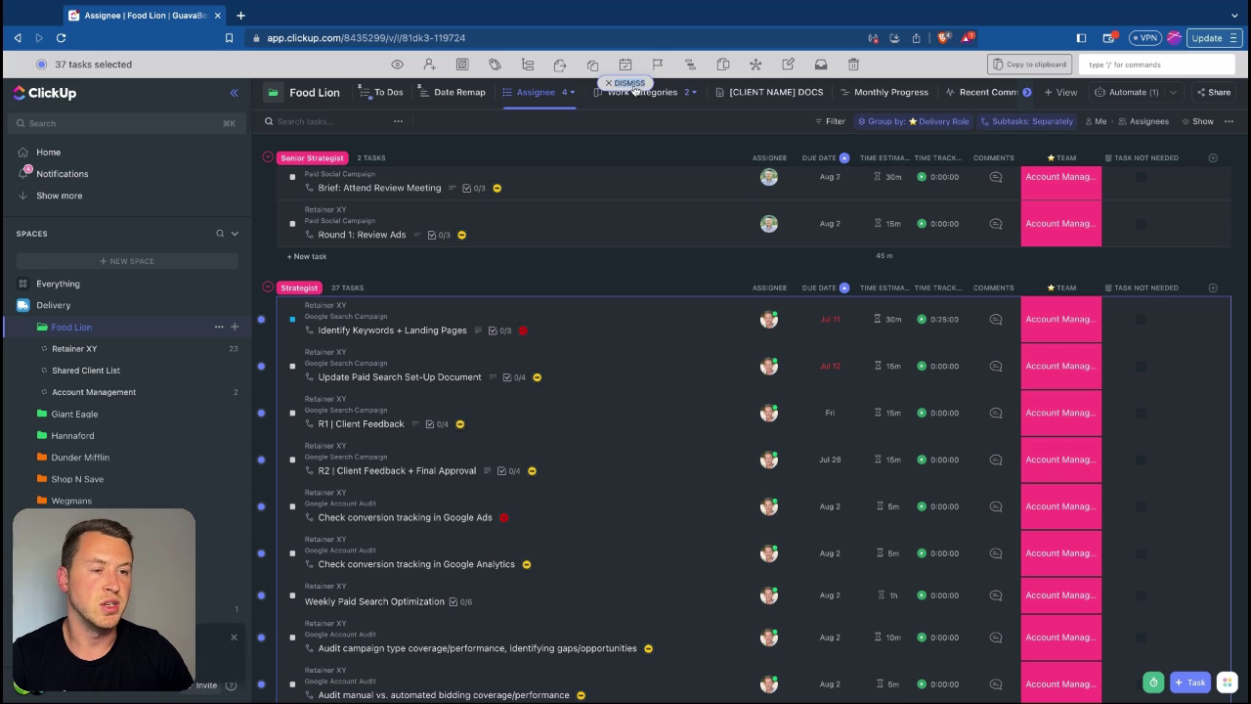
pyautogui.click(630, 85)
# Step: Review the assignees across the Strategist tasks and check the view's Delivery Role grouping setting
pyautogui.scroll(-1, 488, 270)
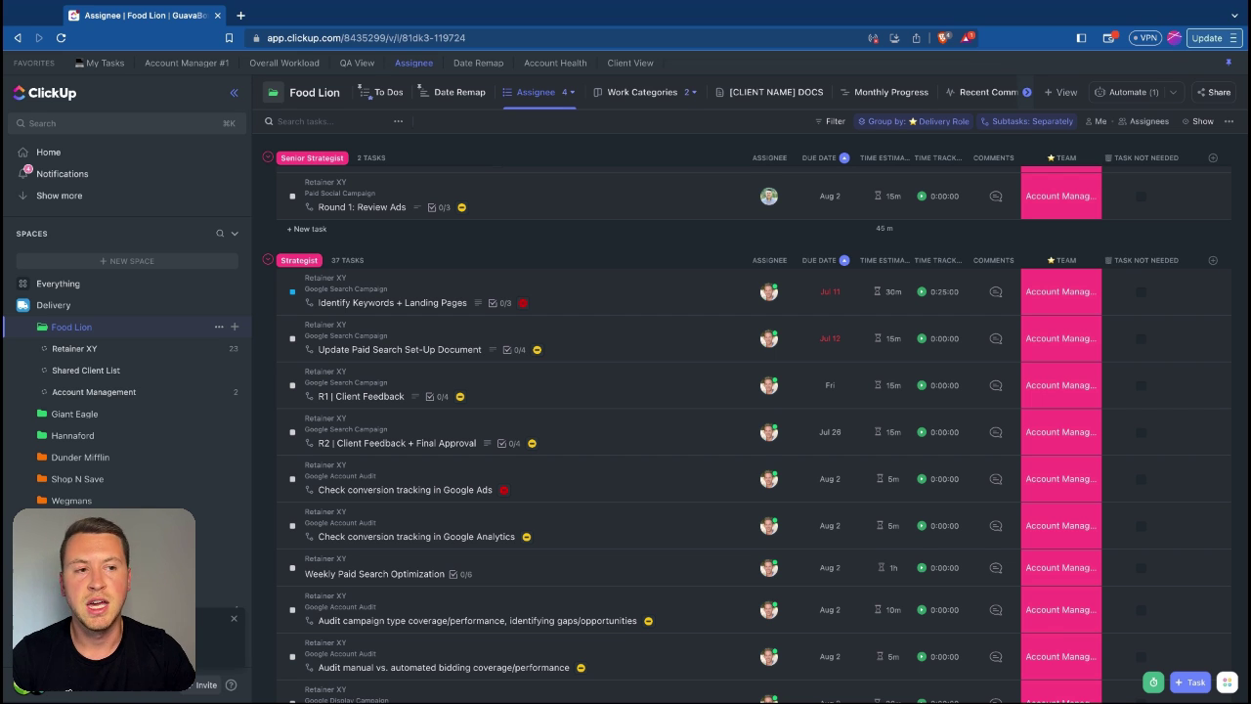
pyautogui.scroll(-5, 510, 208)
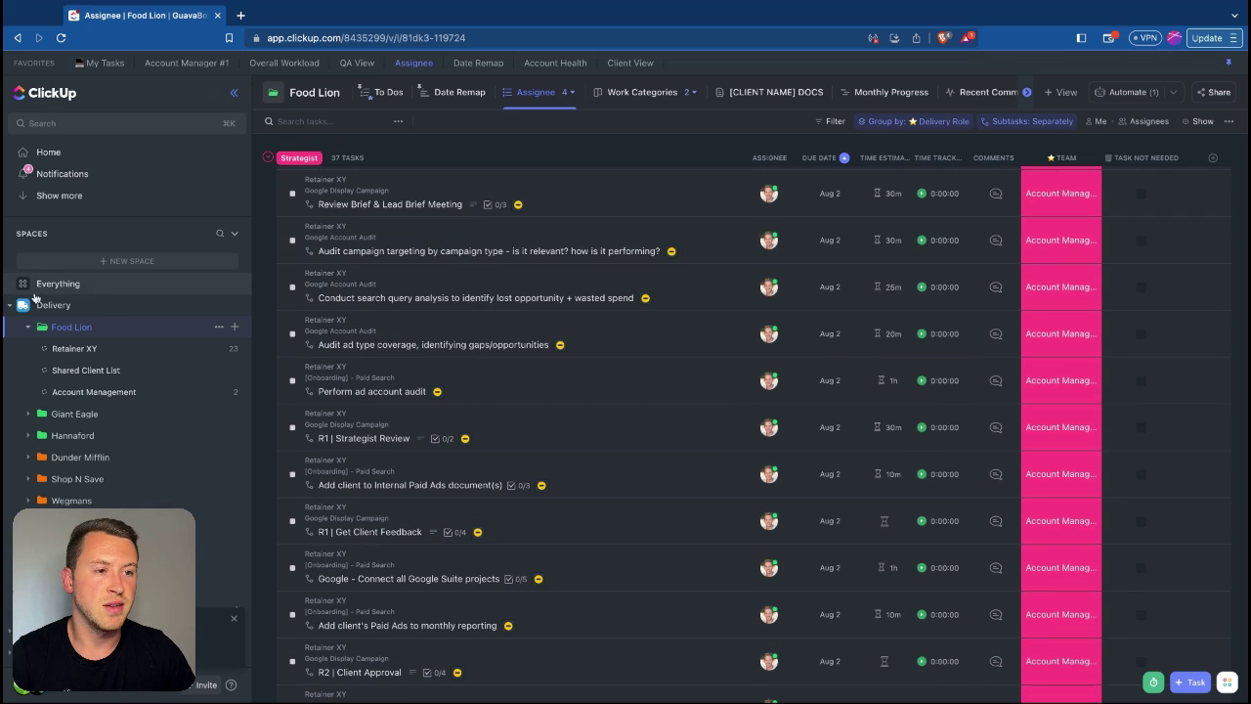
pyautogui.click(933, 121)
pyautogui.click(666, 150)
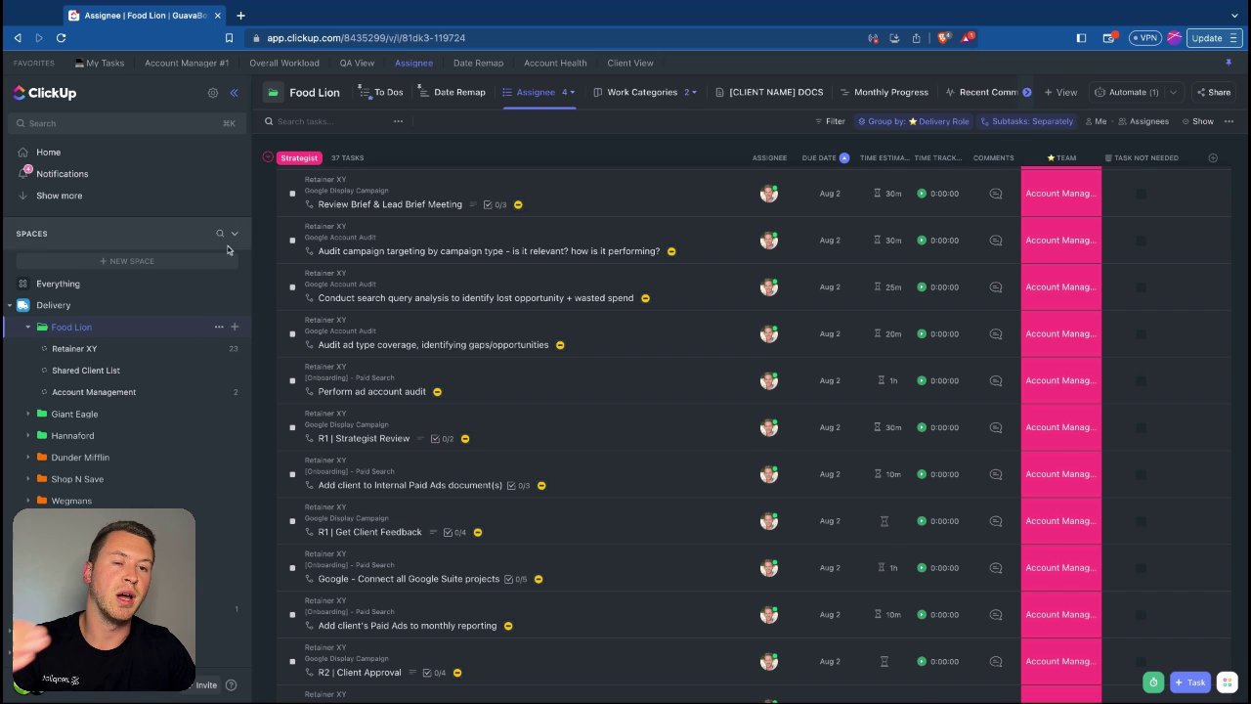
pyautogui.scroll(10, 304, 271)
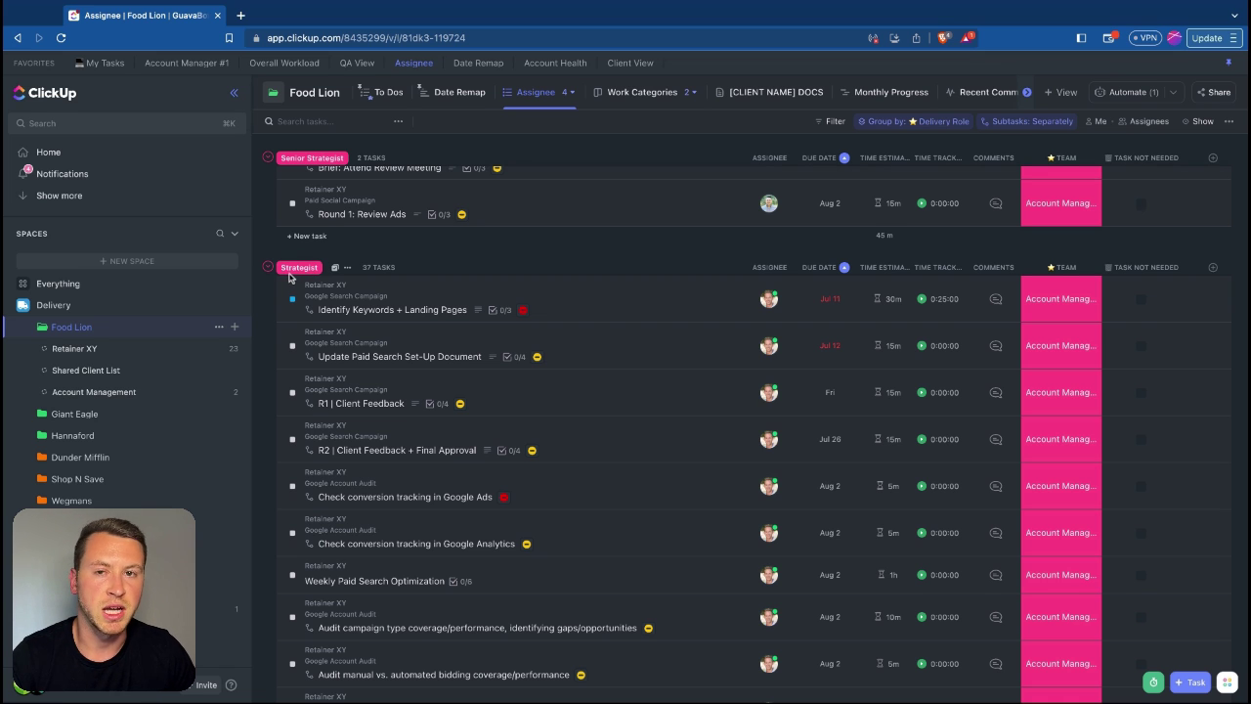
# Step: Open the Date Remap view and examine its weekend and dependency rescheduling options and the Google Search Campaign subtask timeline
pyautogui.click(473, 63)
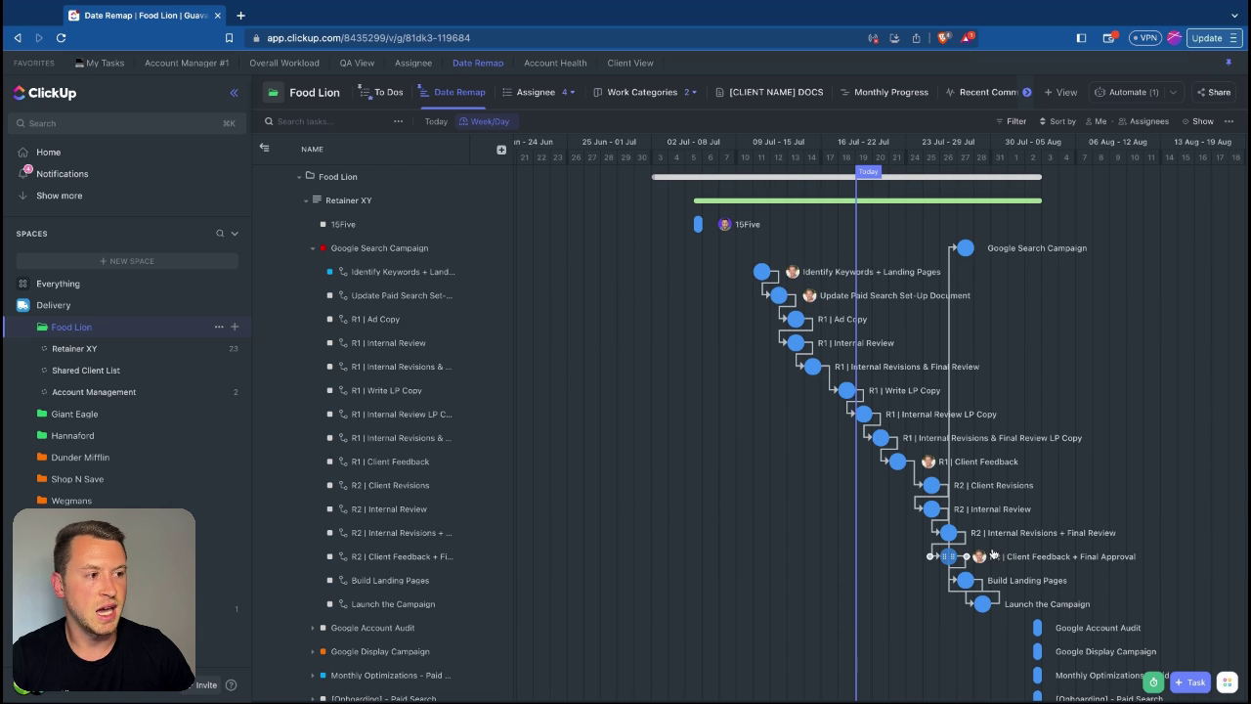
pyautogui.click(1193, 123)
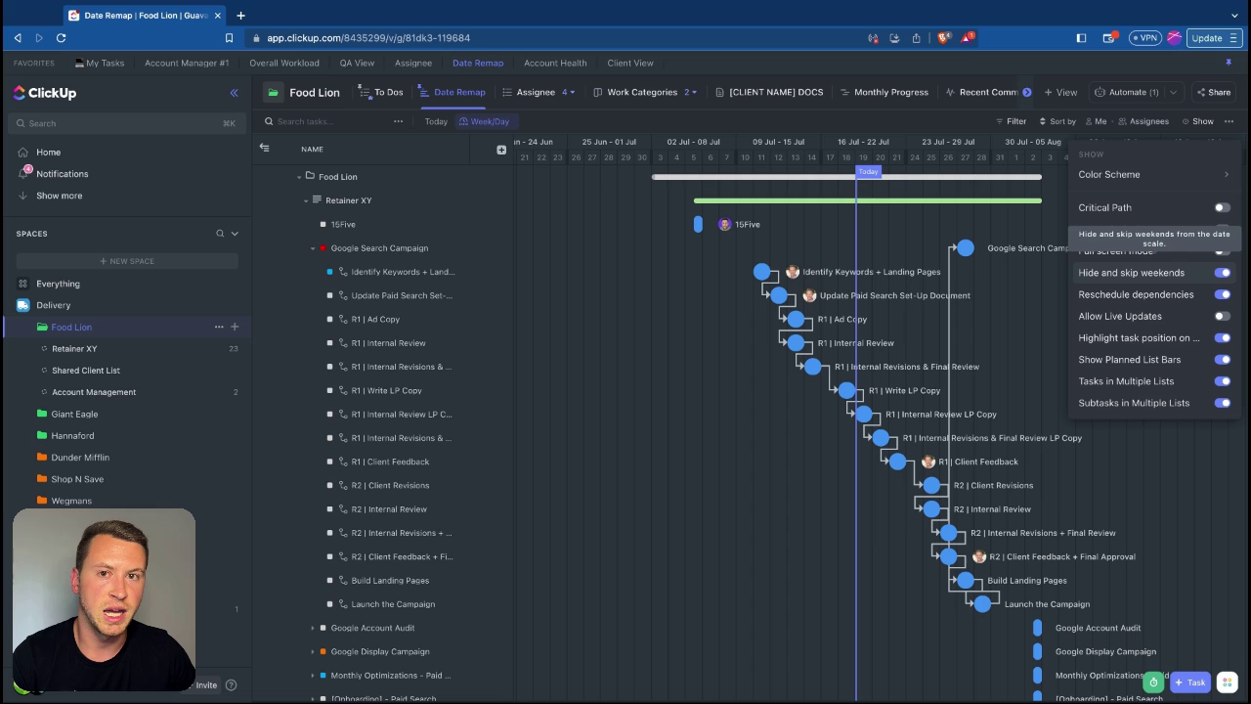
pyautogui.click(839, 226)
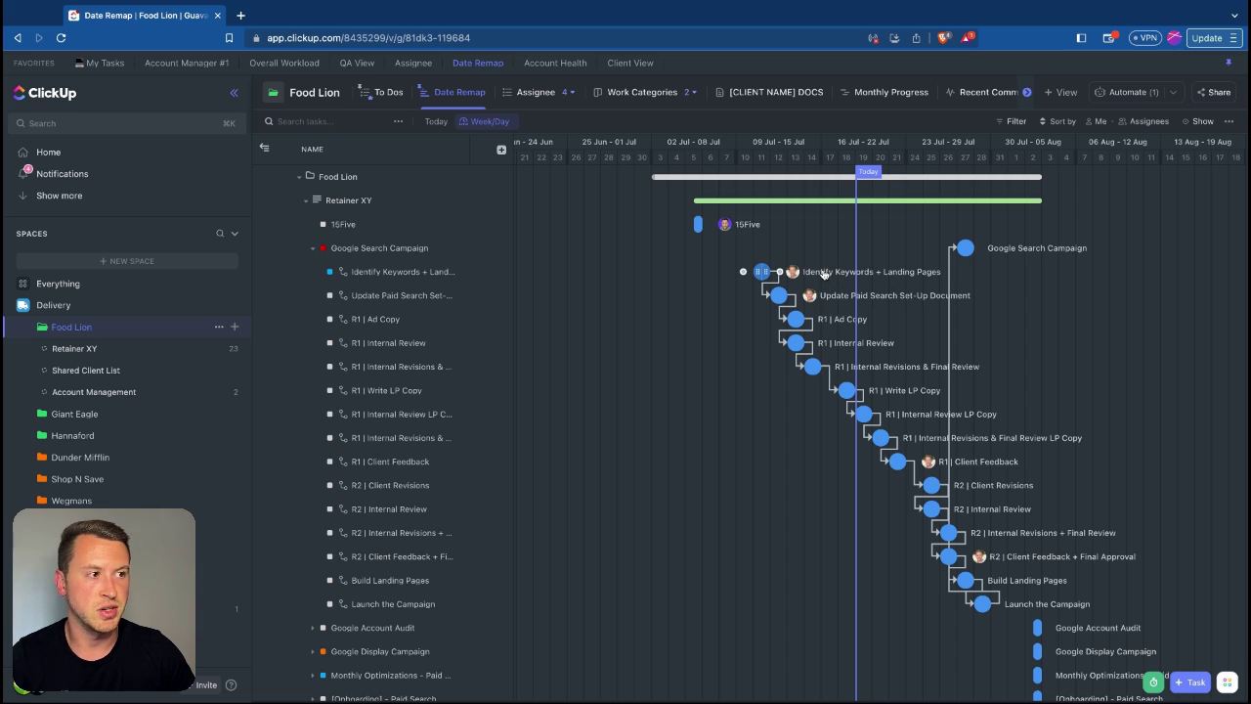
pyautogui.moveTo(824, 273); pyautogui.dragTo(864, 271)
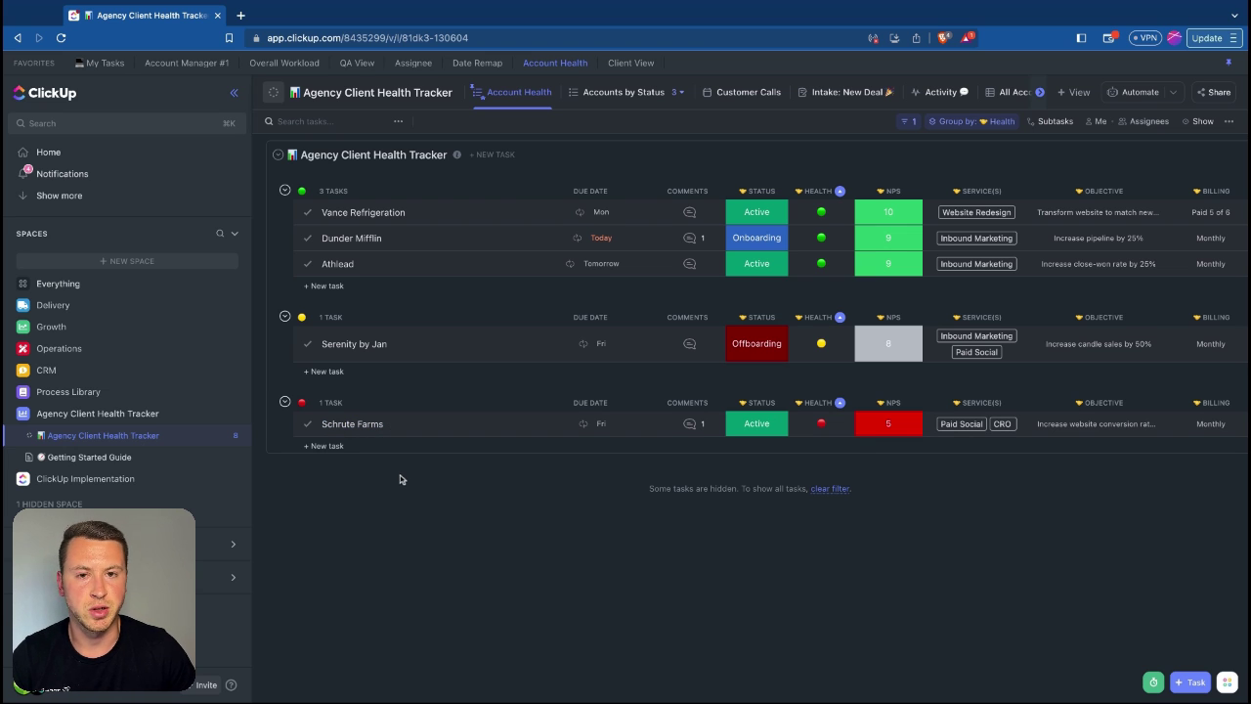
# Step: Read the weekly update comment on Schrute Farms in the Account Health view, and close the comment
pyautogui.click(690, 423)
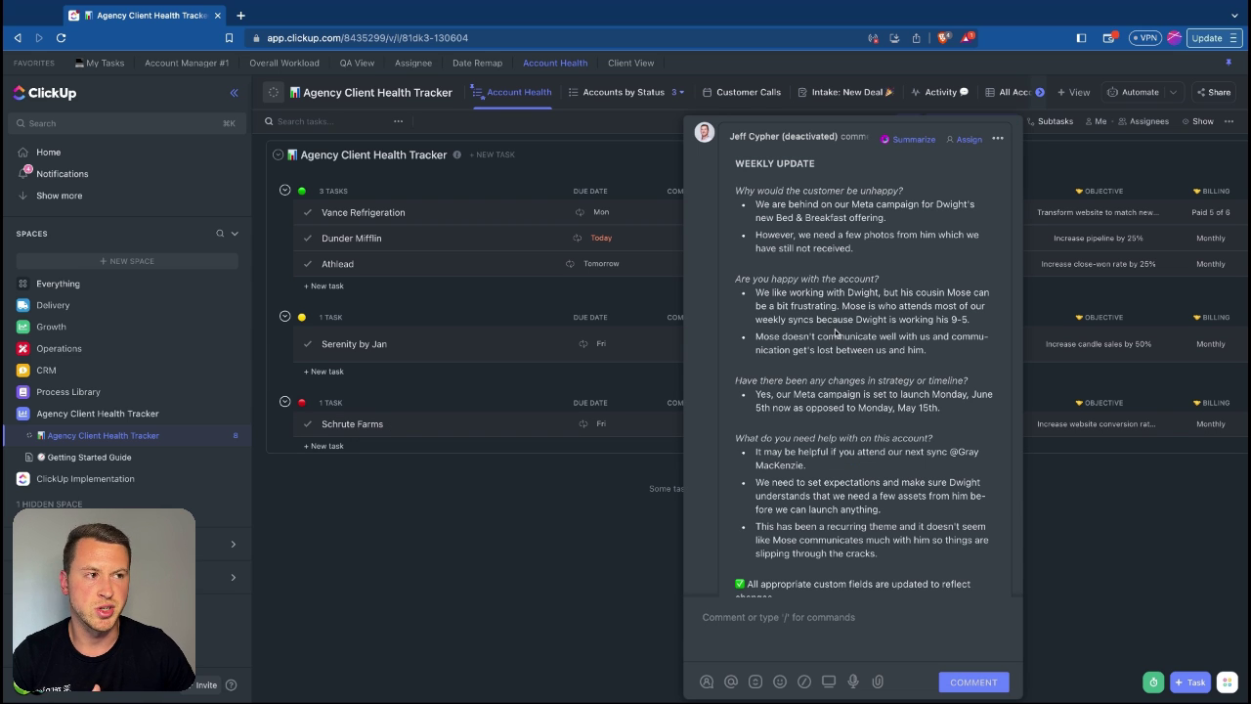
pyautogui.scroll(-2, 836, 333)
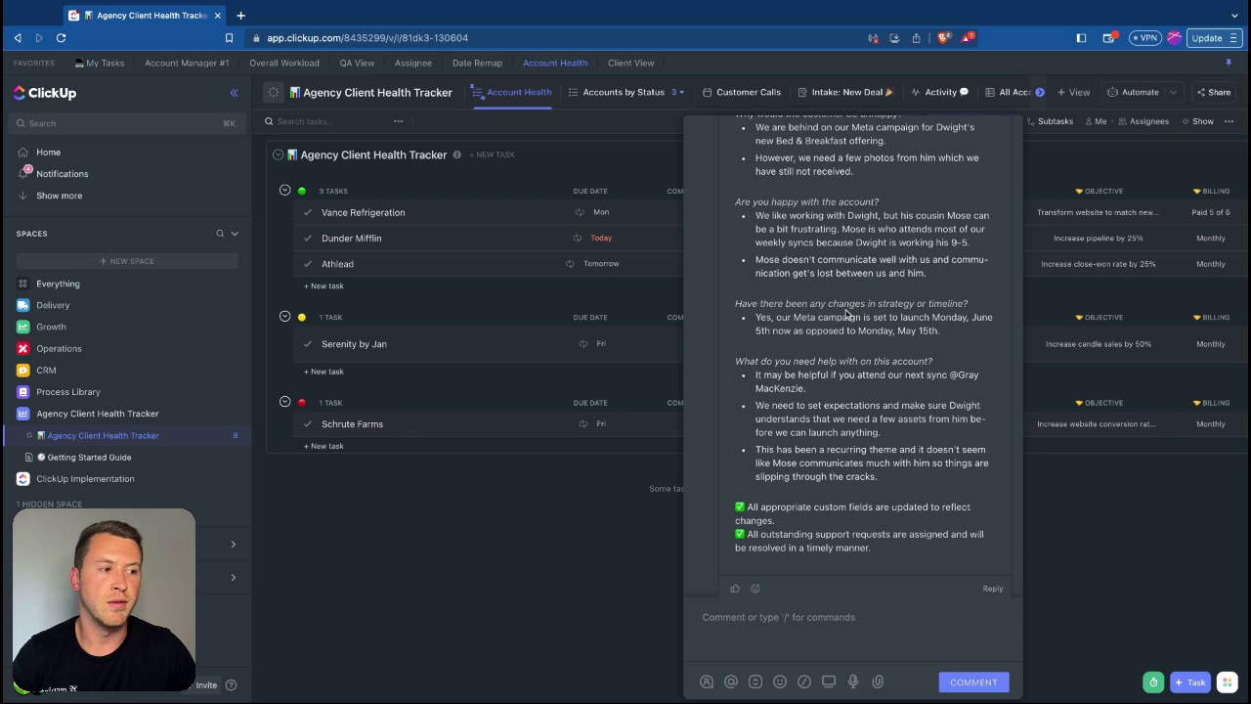
pyautogui.scroll(2, 856, 323)
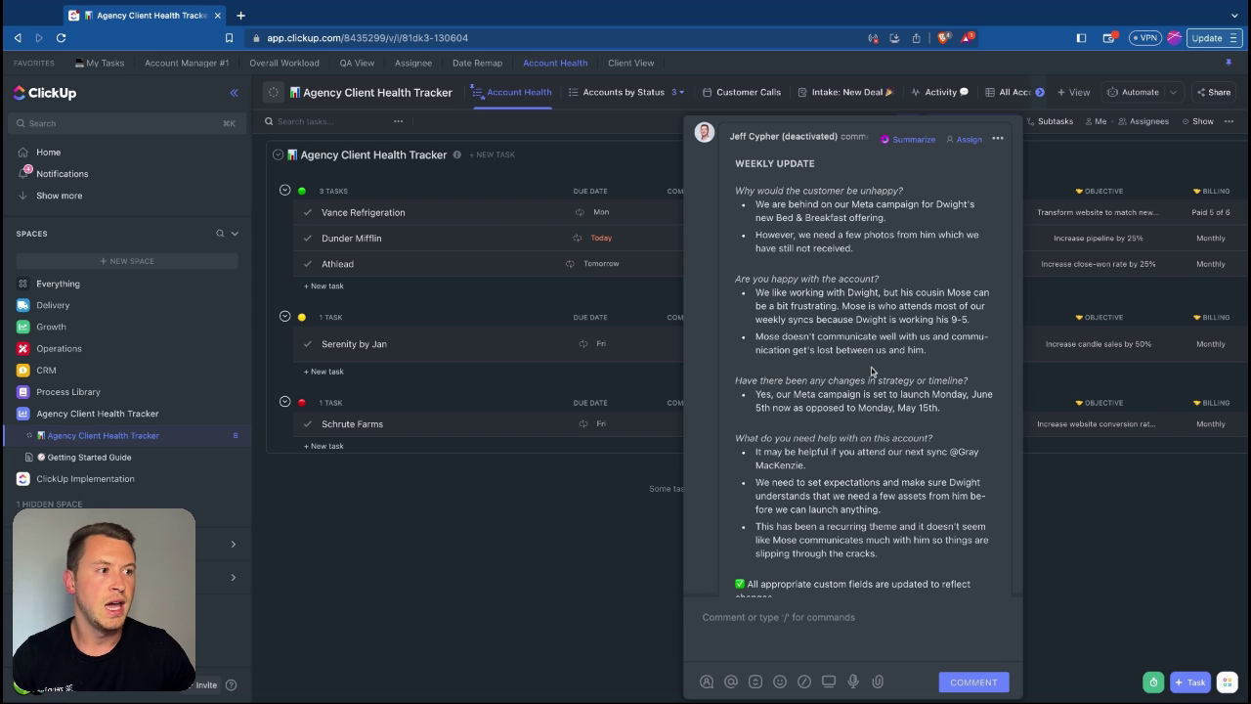
pyautogui.click(495, 497)
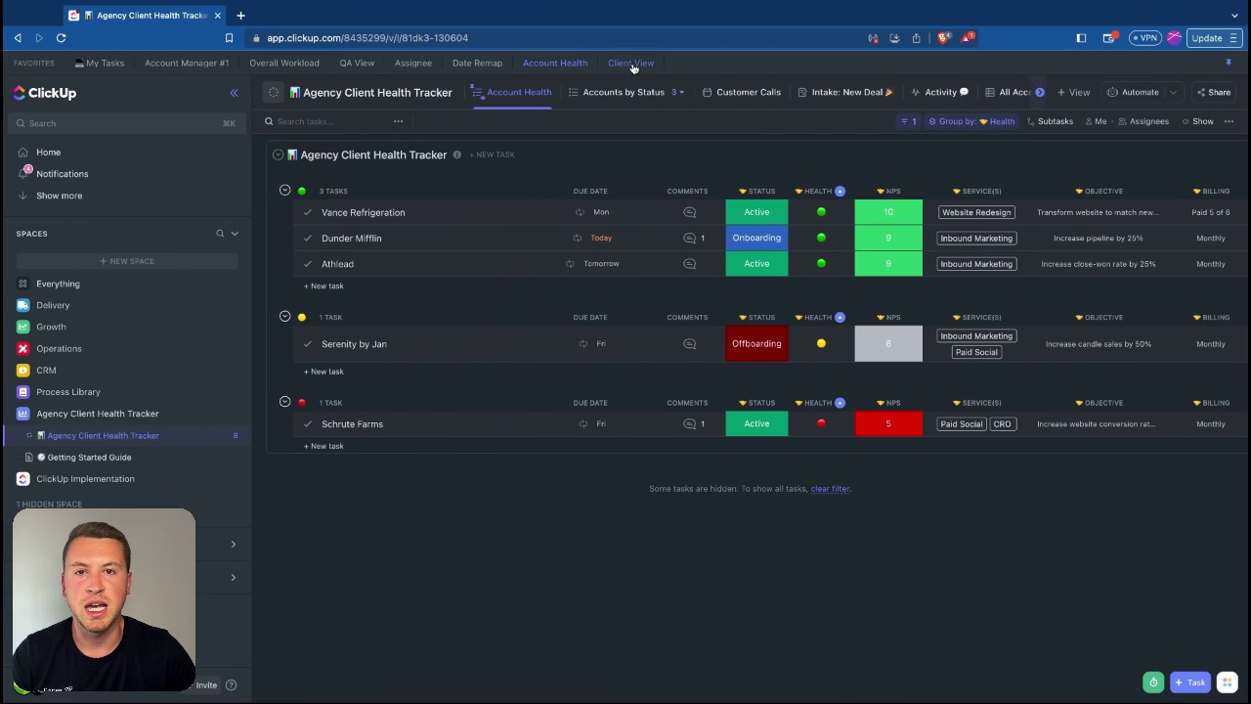
# Step: Open the Client View and examine the Dunder Mifflin retainer tasks across their status groups and the Progress column
pyautogui.click(632, 65)
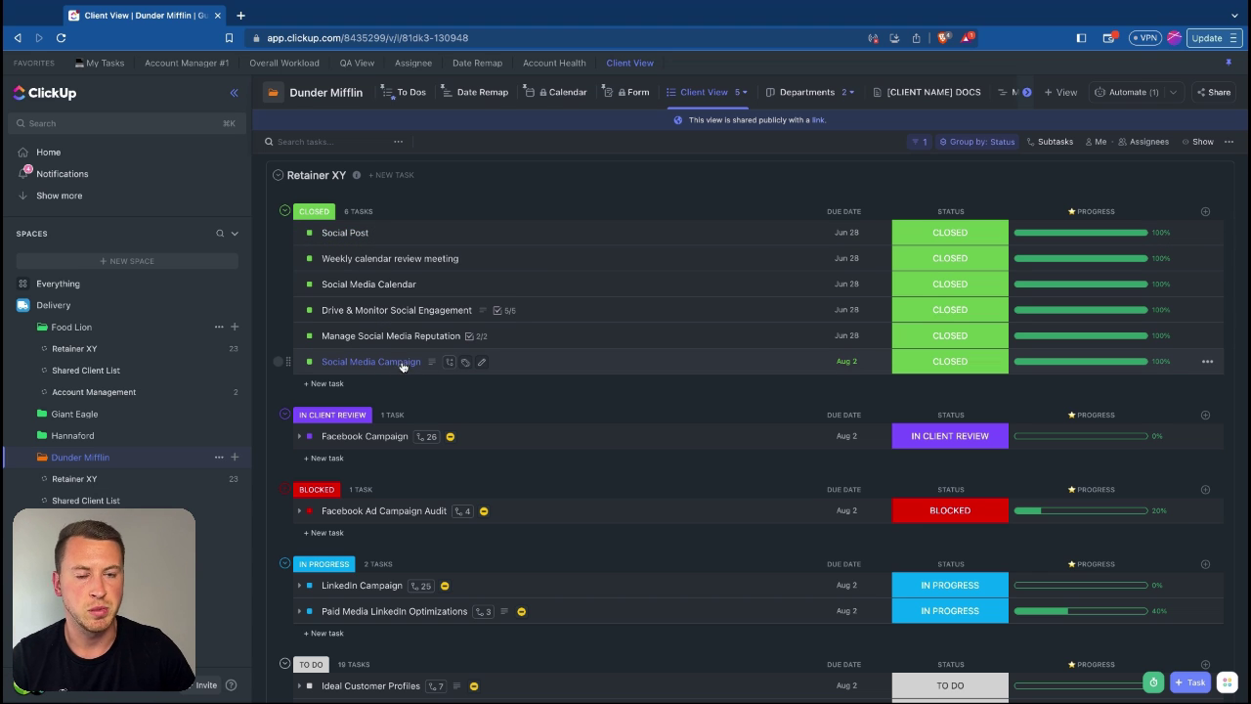
pyautogui.scroll(-1, 390, 369)
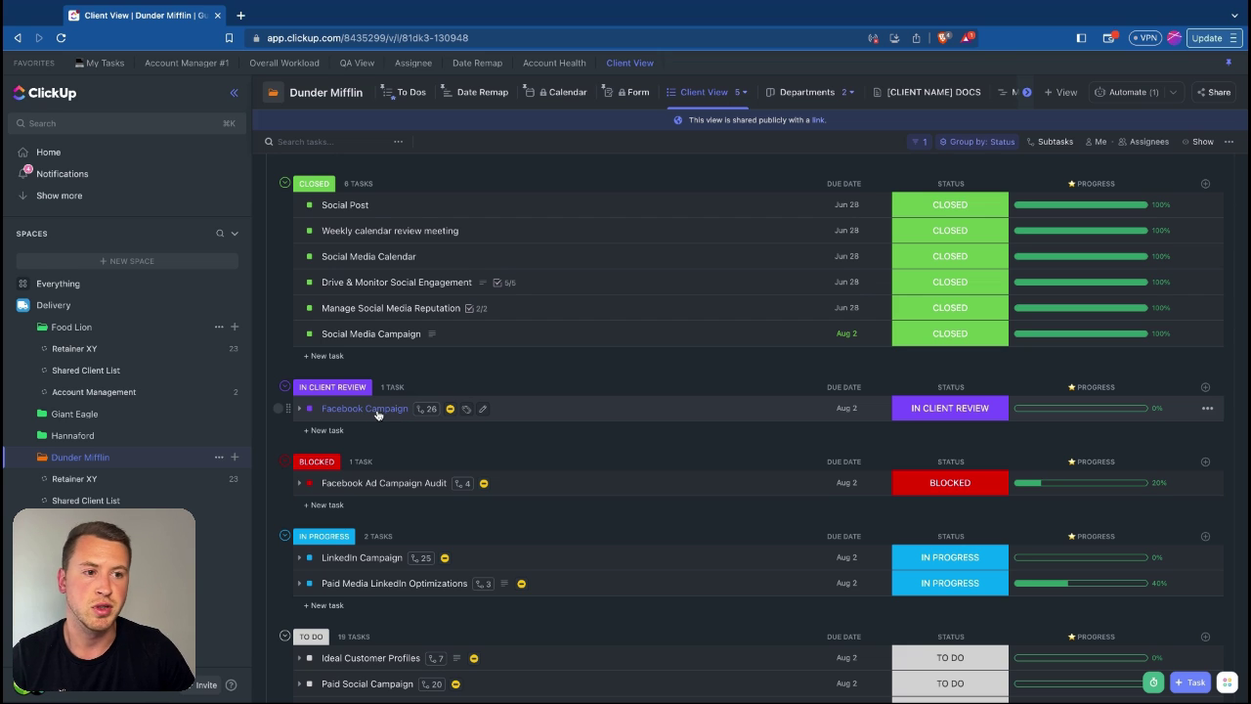
pyautogui.scroll(-1, 386, 459)
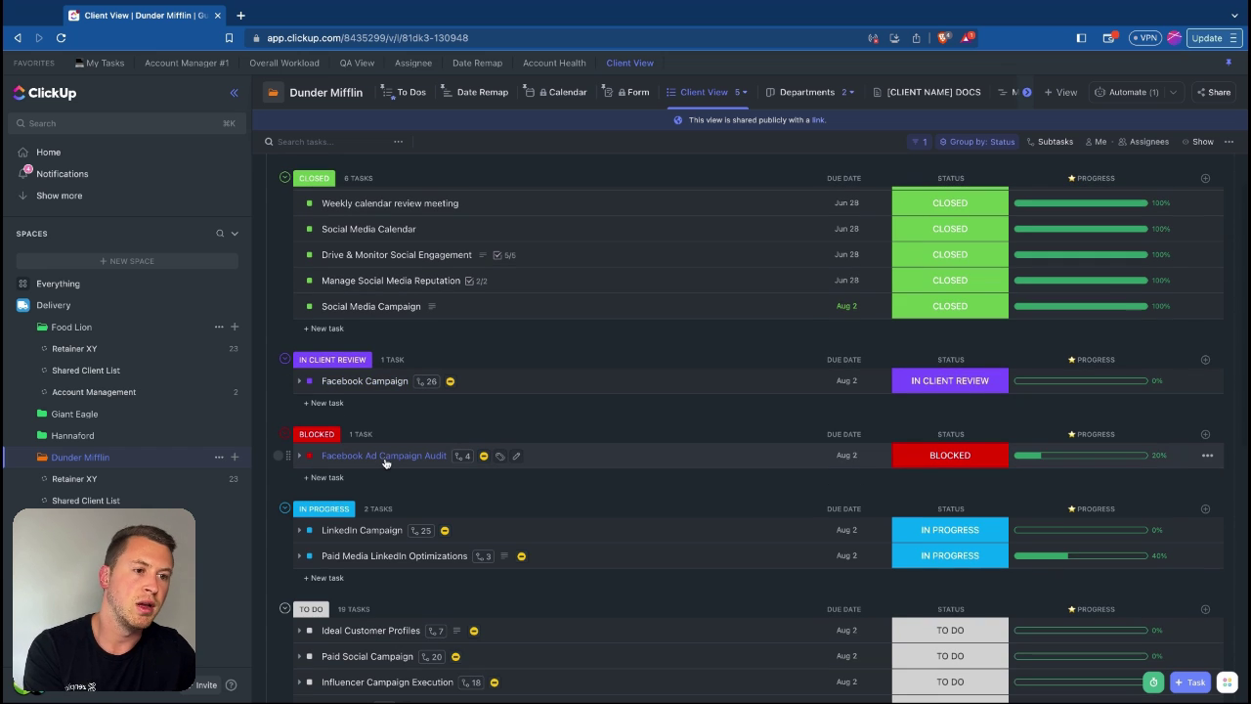
pyautogui.scroll(-3, 388, 489)
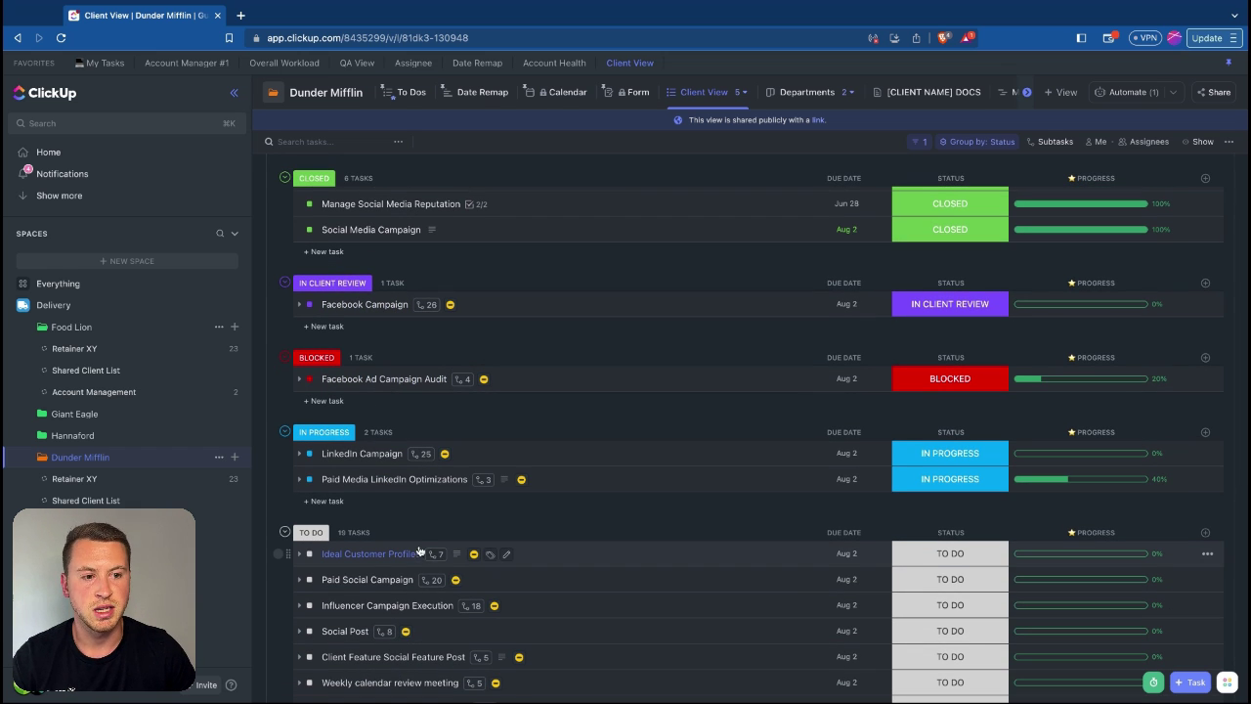
pyautogui.scroll(4, 418, 547)
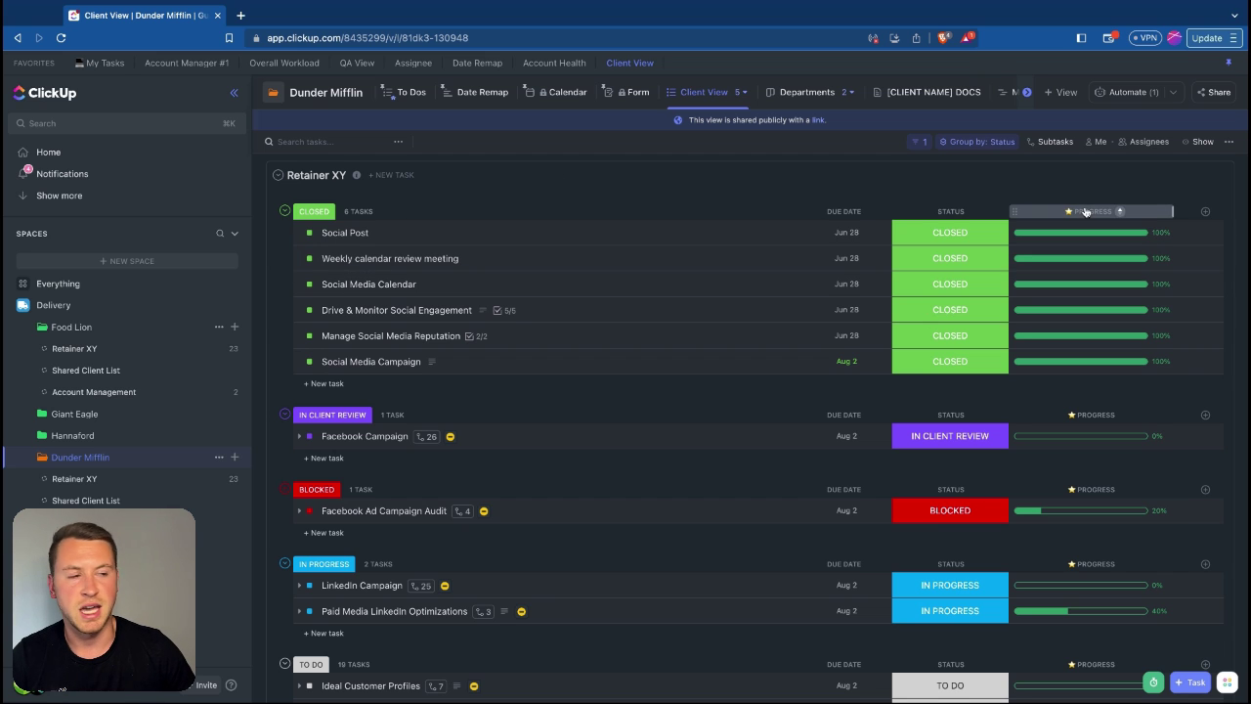
pyautogui.moveTo(1076, 241)
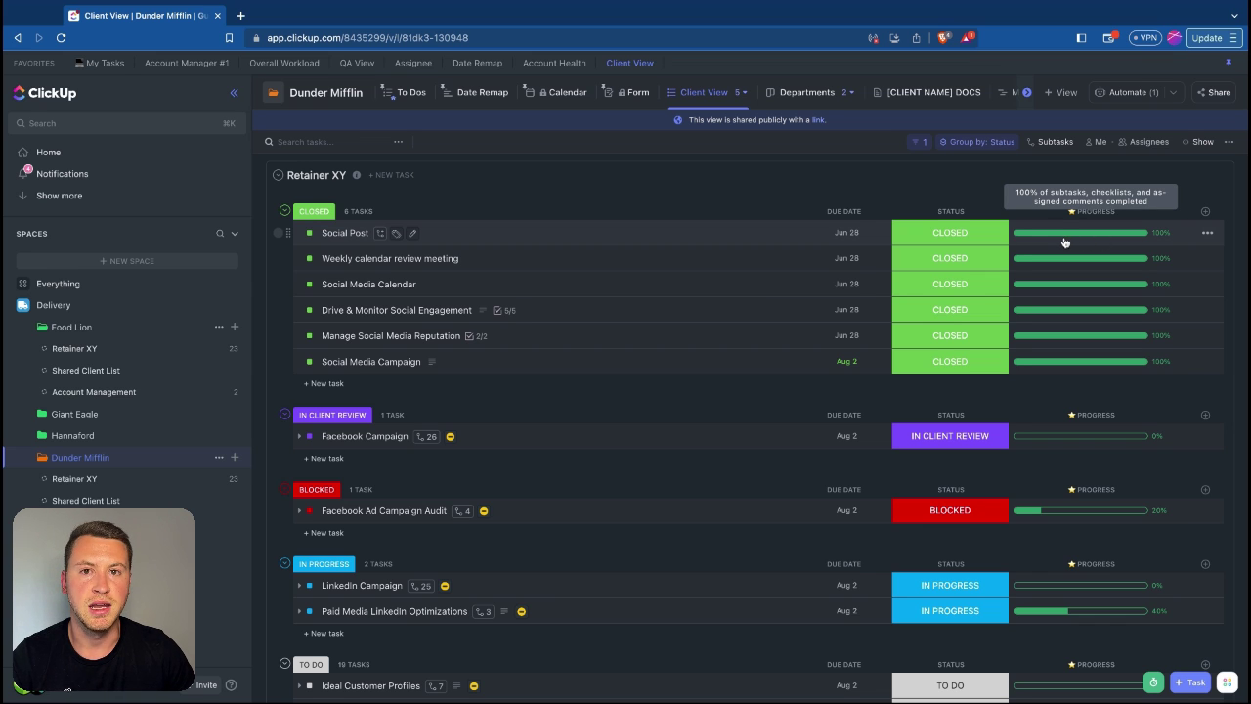
# Step: Inspect the Client View's setup: its show/hide column list, grouping options and Status filter
pyautogui.click(1205, 211)
pyautogui.click(1131, 245)
pyautogui.scroll(-1, 1158, 411)
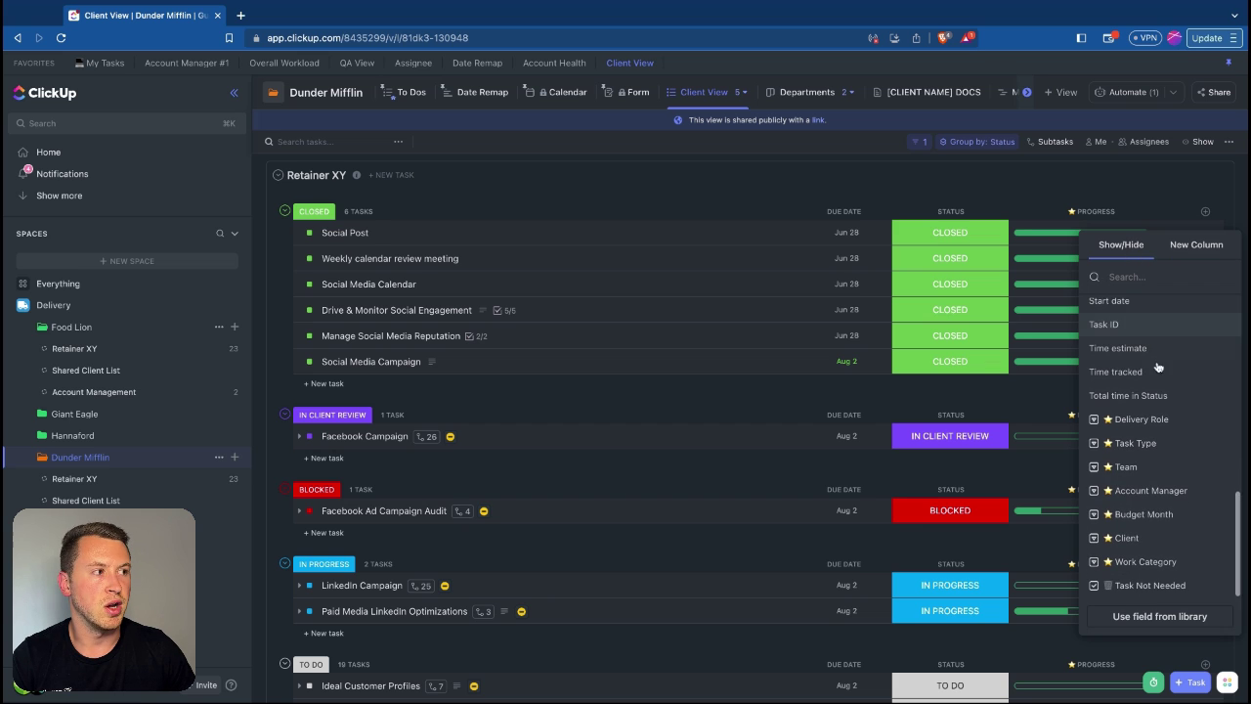
pyautogui.click(954, 195)
pyautogui.click(965, 142)
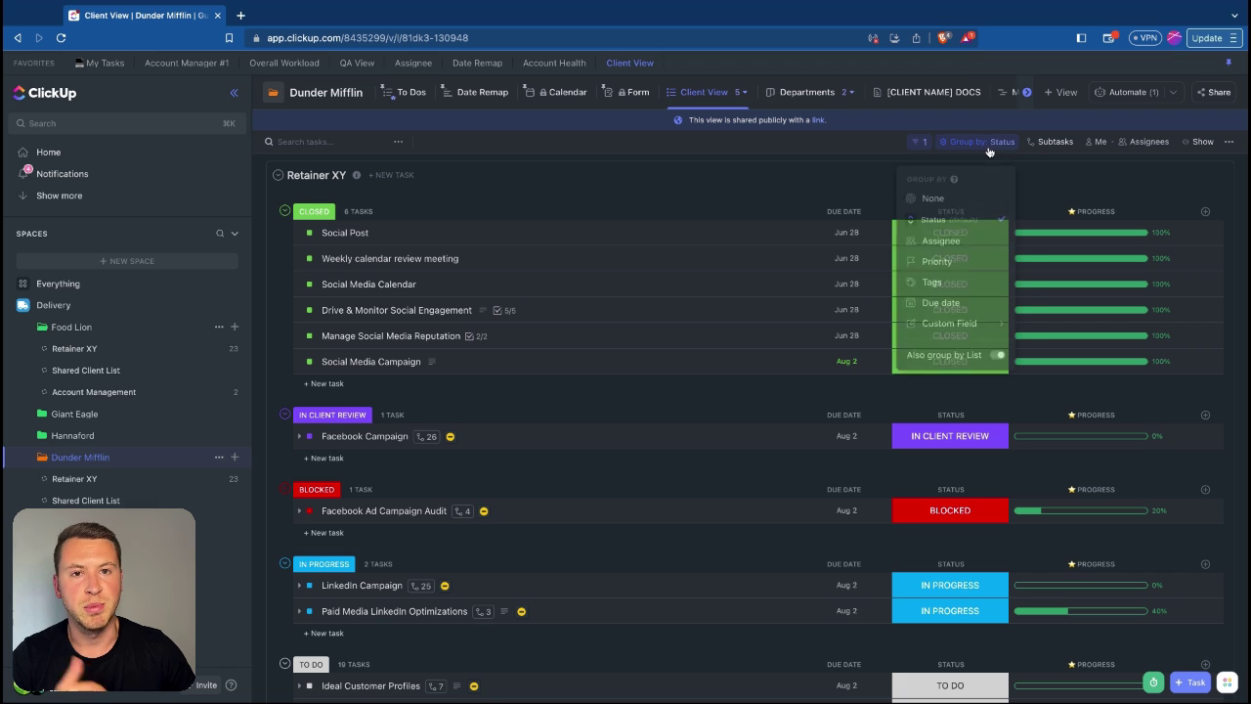
pyautogui.click(835, 178)
pyautogui.click(918, 142)
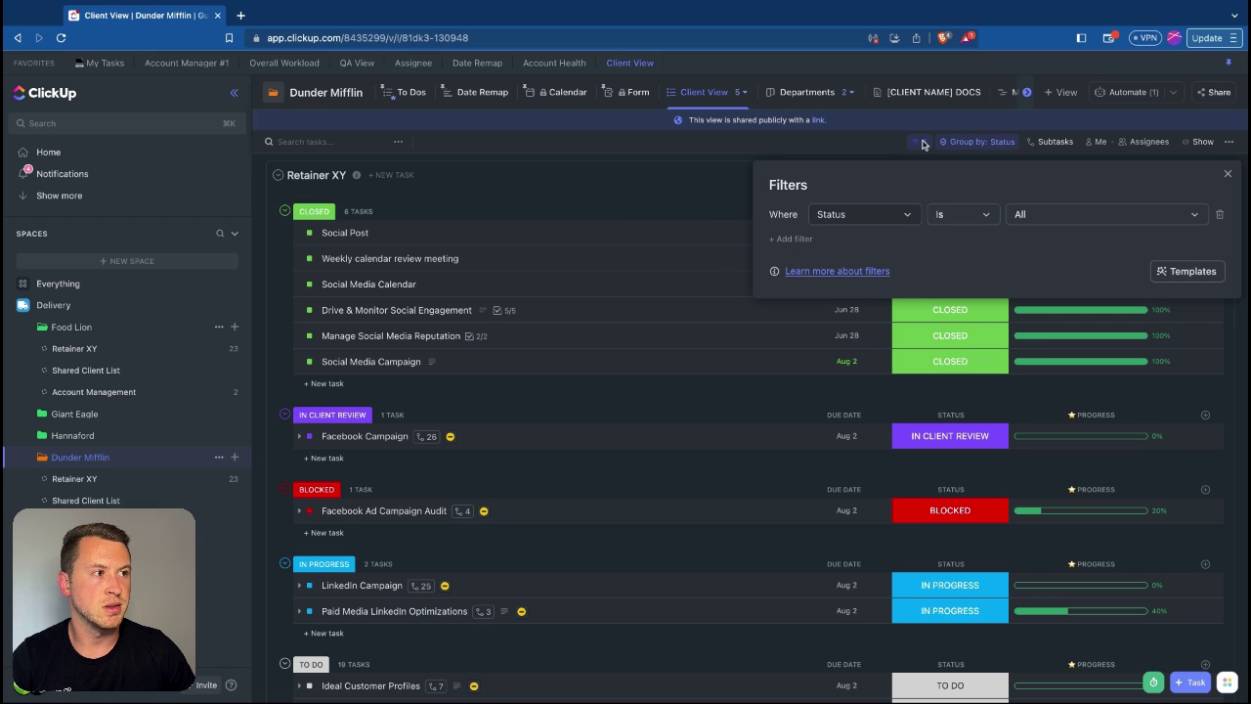
pyautogui.click(671, 190)
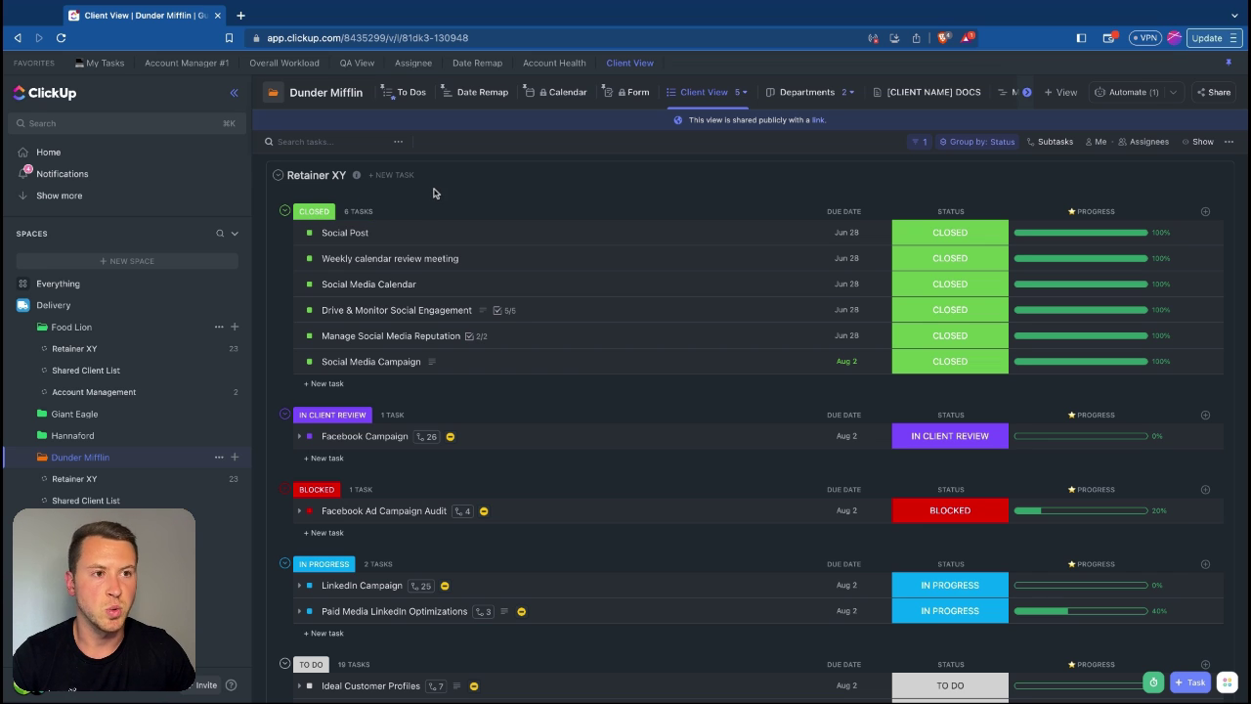
# Step: Open the Client View's Sharing & Permissions settings, copy its public link, and return to the task list
pyautogui.click(742, 92)
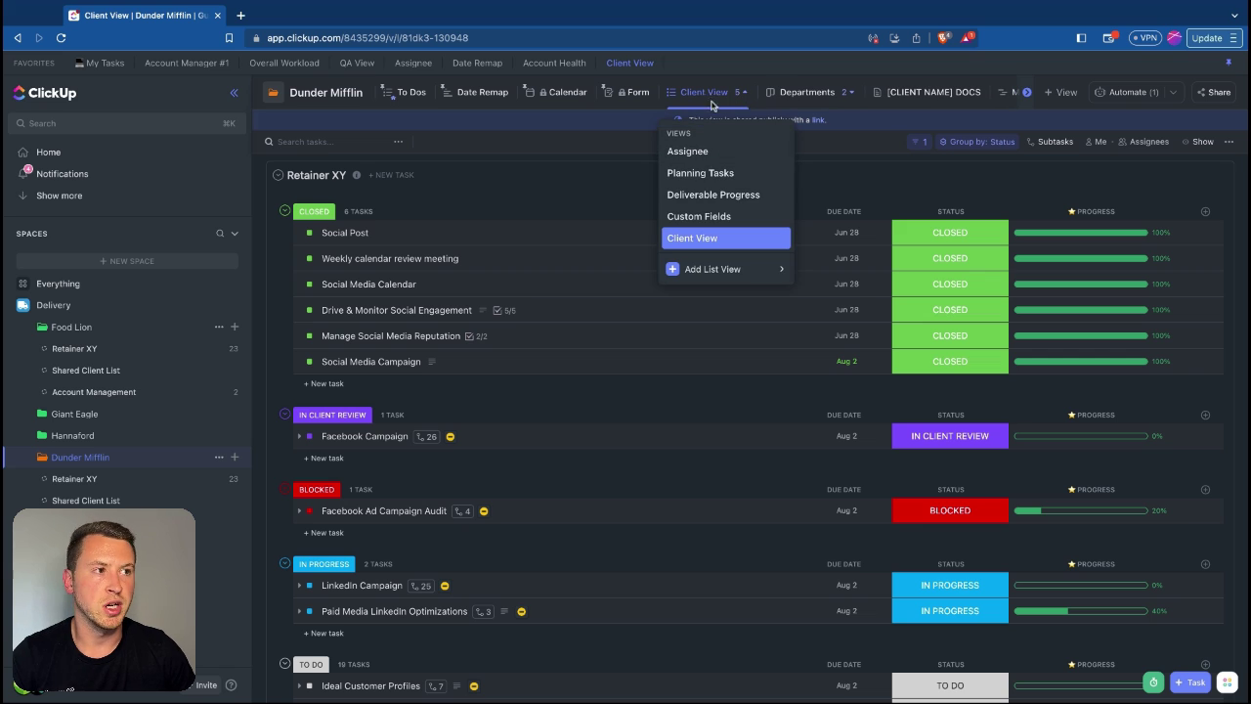
pyautogui.click(777, 239)
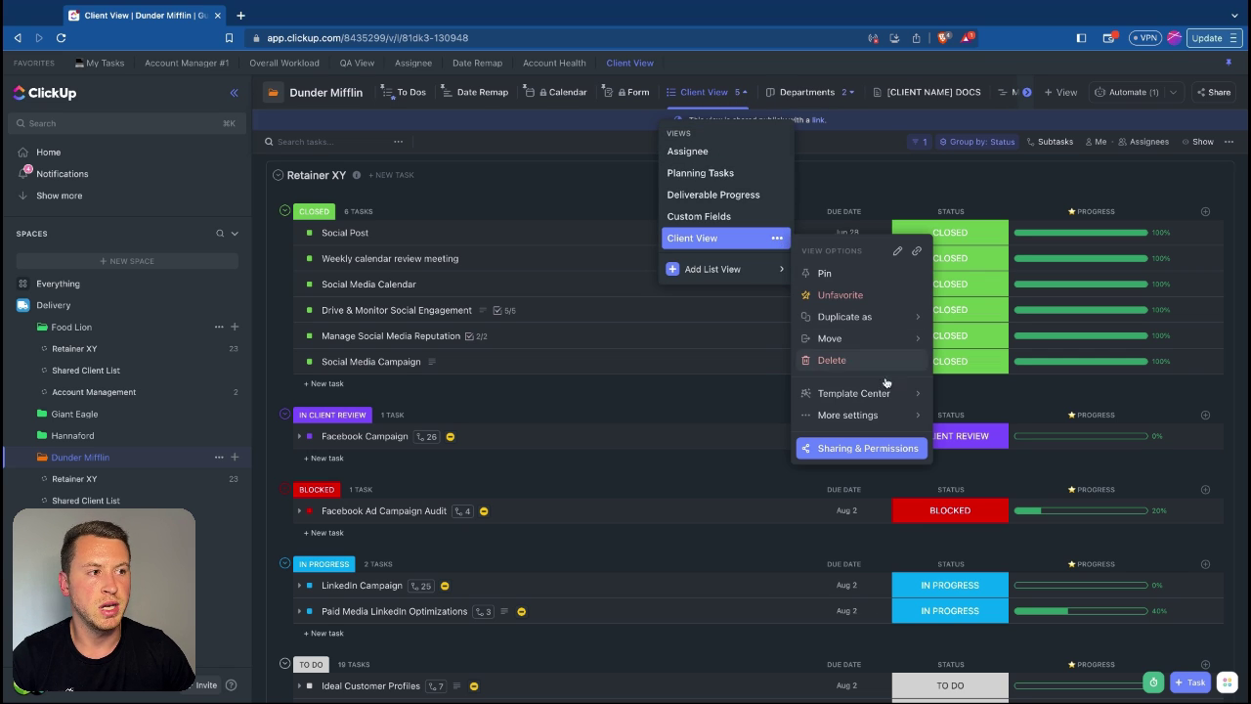
pyautogui.click(863, 447)
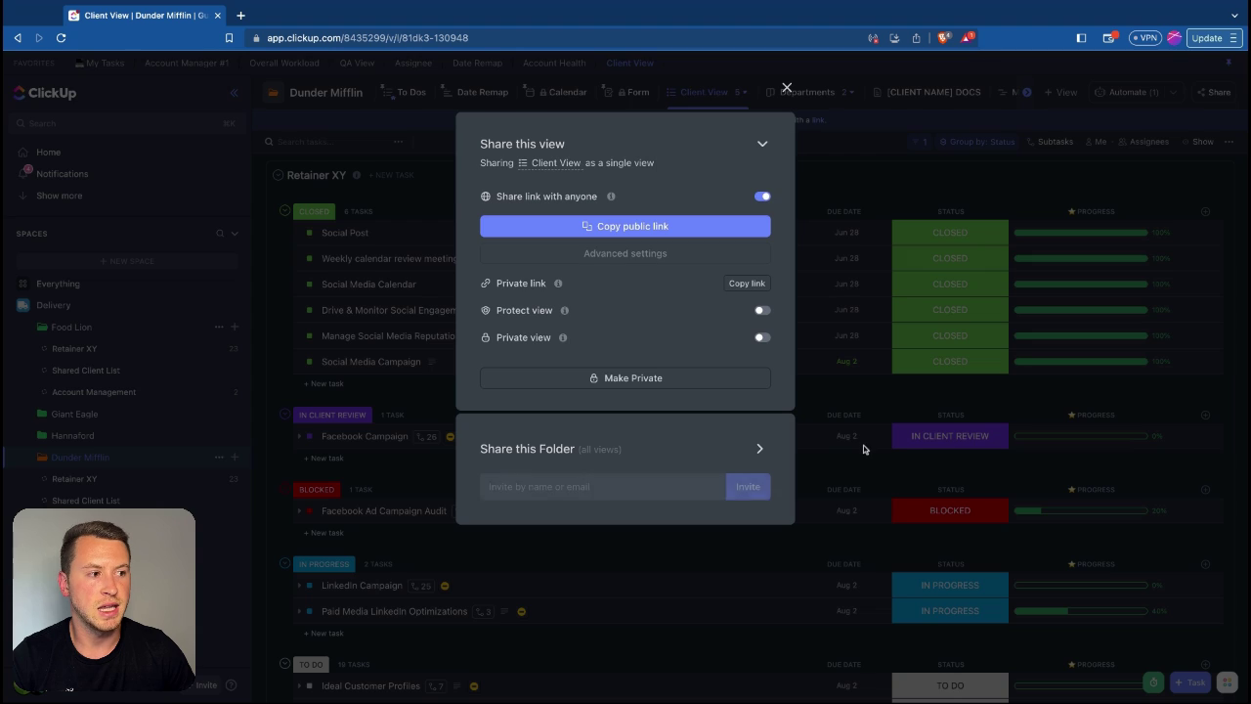
pyautogui.click(672, 236)
pyautogui.click(787, 89)
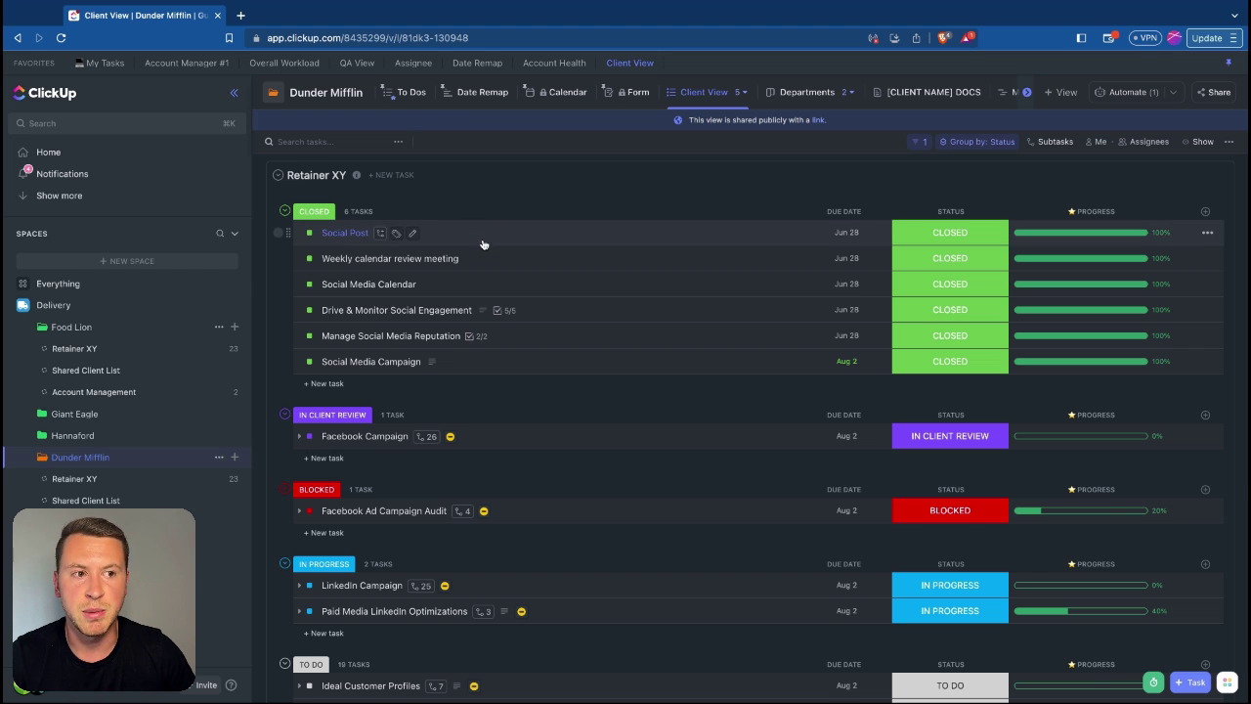
pyautogui.scroll(-3, 478, 247)
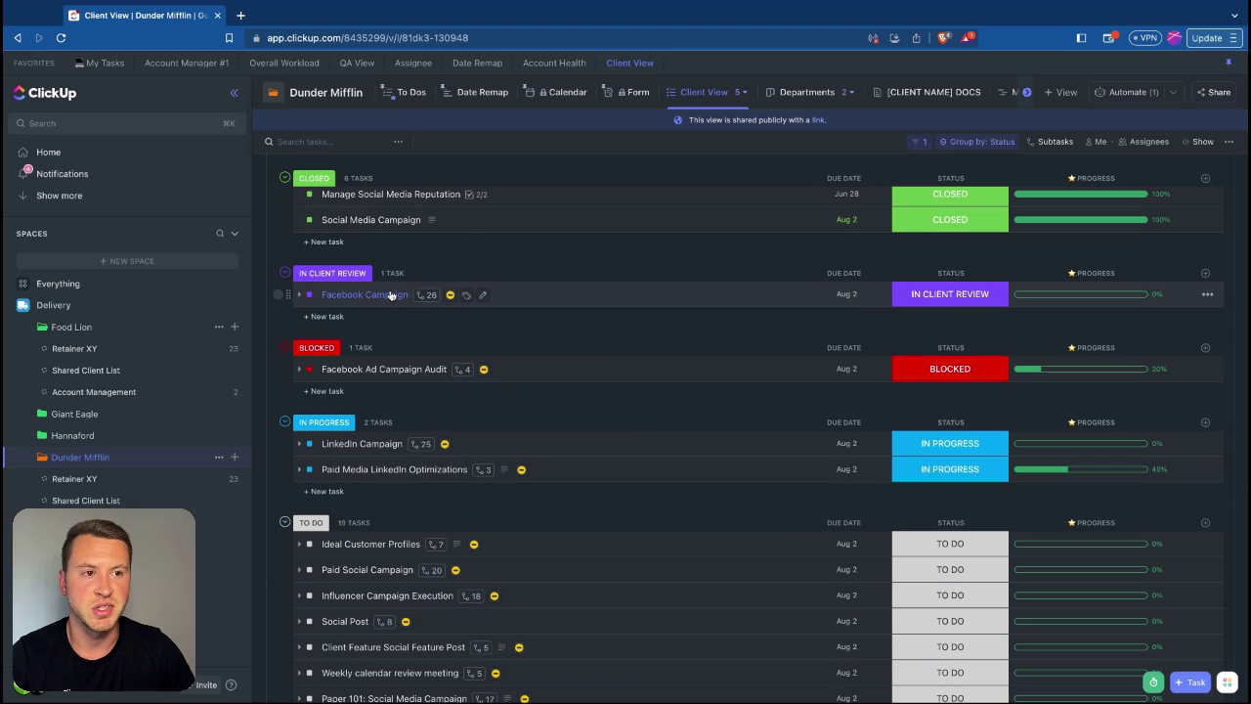